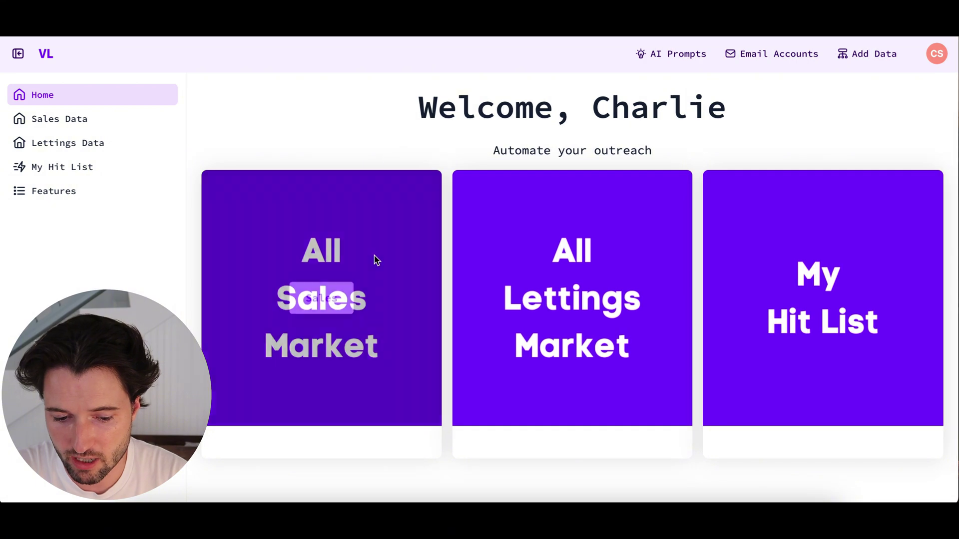
- Open the All Sales Market data and bring its property listings and postcode search into view
{"action": "mouse_move", "coordinate": [736, 282]}
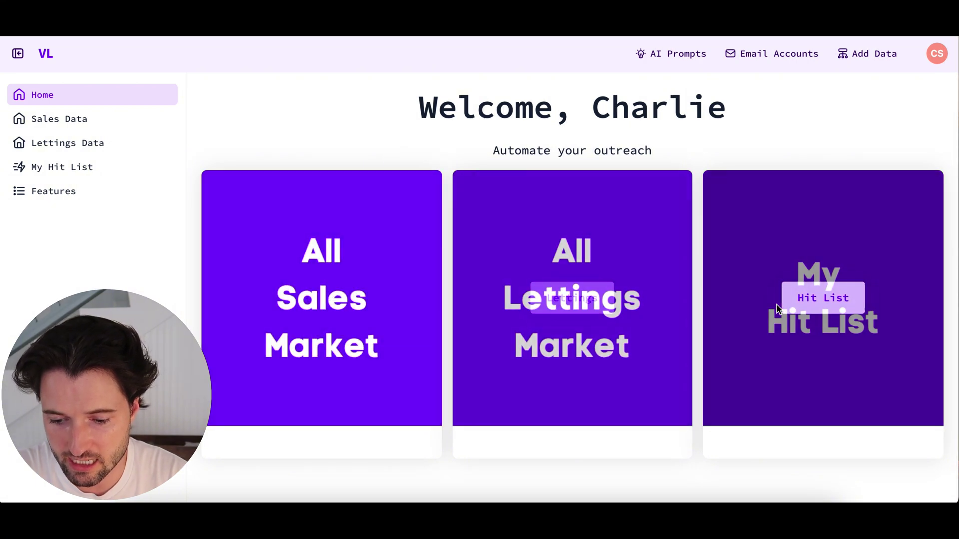
{"action": "scroll", "coordinate": [809, 260], "scroll_direction": "down", "scroll_amount": 2}
{"action": "scroll", "coordinate": [807, 258], "scroll_direction": "up", "scroll_amount": 1}
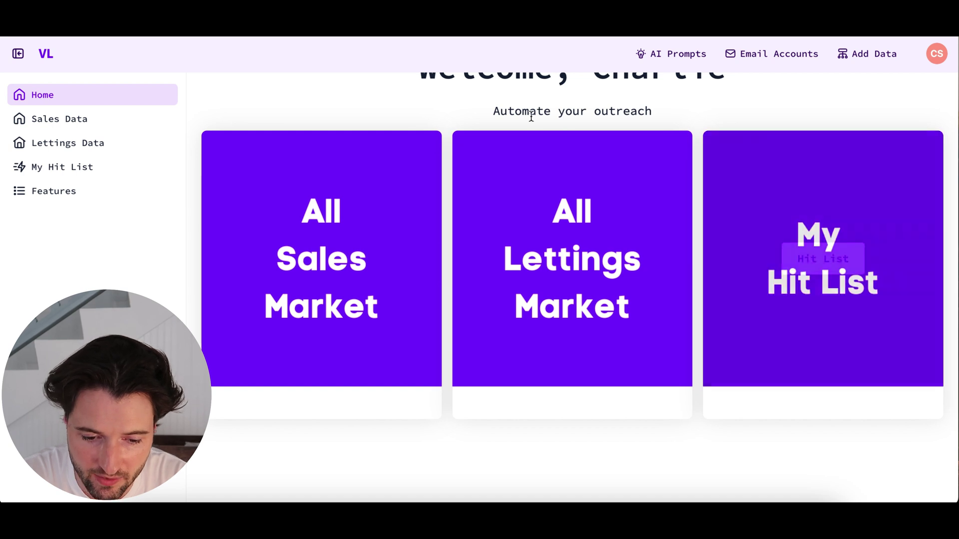
{"action": "mouse_move", "coordinate": [331, 187]}
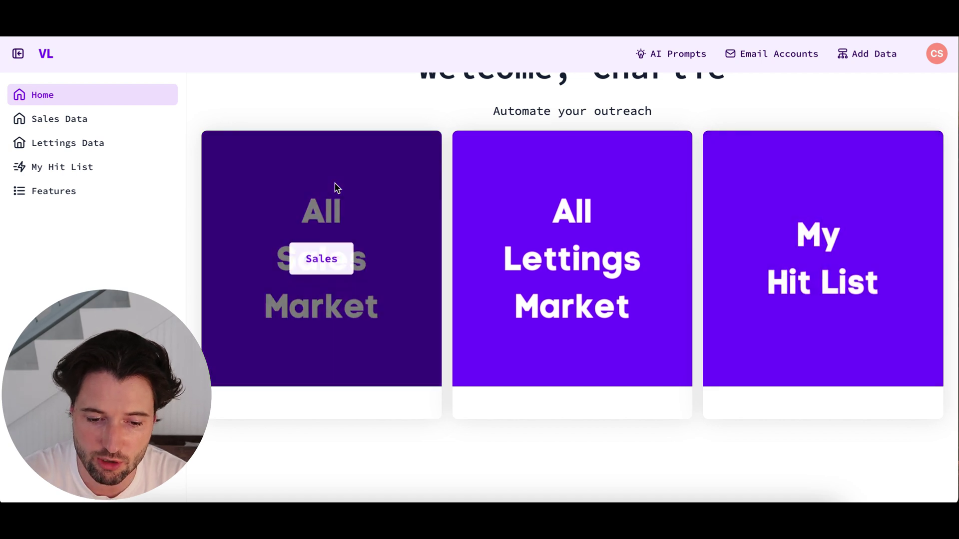
{"action": "left_click", "coordinate": [314, 260]}
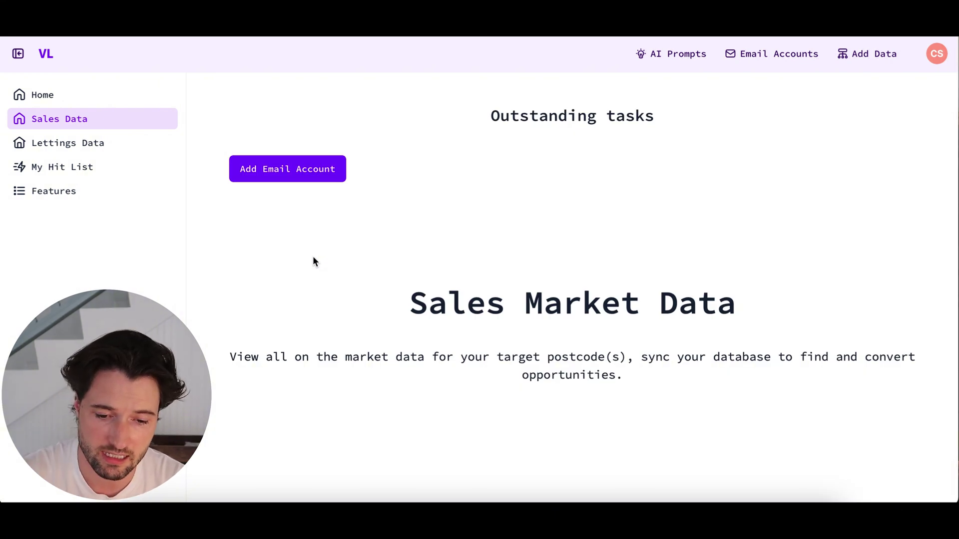
{"action": "scroll", "coordinate": [312, 255], "scroll_direction": "down", "scroll_amount": 3}
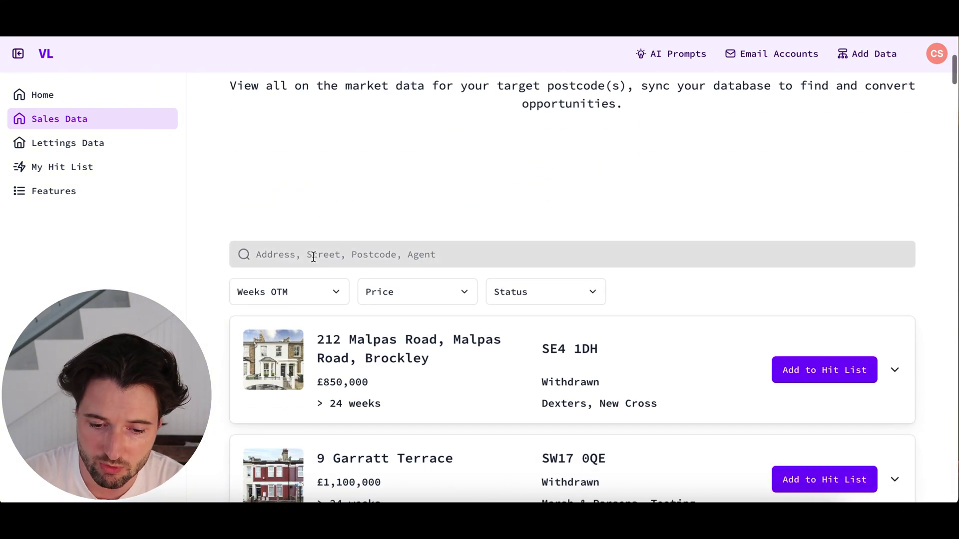
{"action": "scroll", "coordinate": [314, 257], "scroll_direction": "down", "scroll_amount": 2}
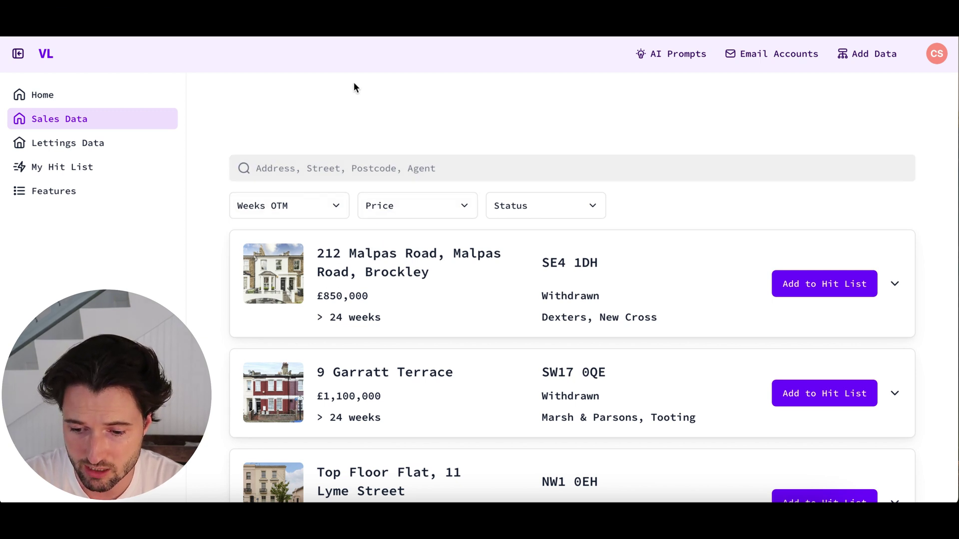
{"action": "left_click", "coordinate": [337, 168]}
- Search the sales listings for sw3 and briefly expand the first listing's details
{"action": "type", "text": "sw3"}
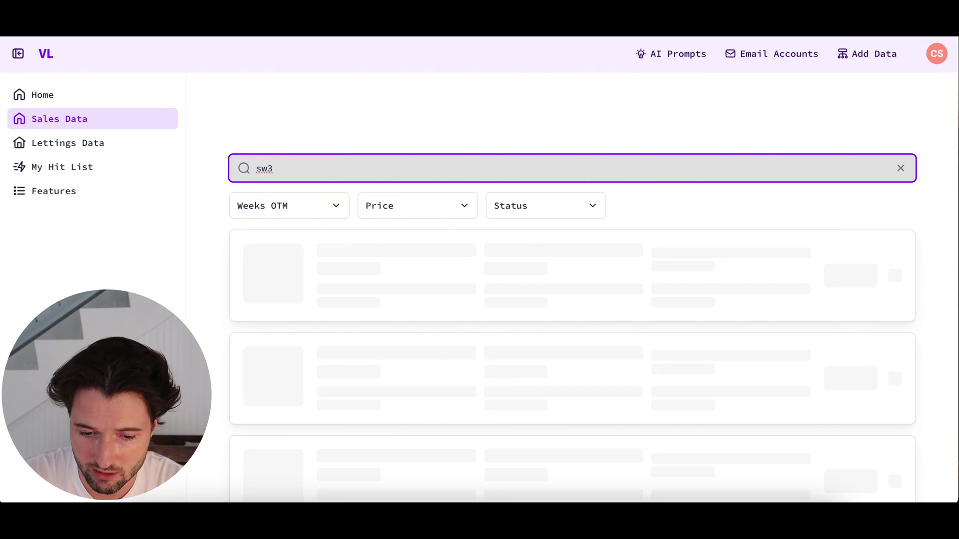
{"action": "scroll", "coordinate": [408, 279], "scroll_direction": "down", "scroll_amount": 1}
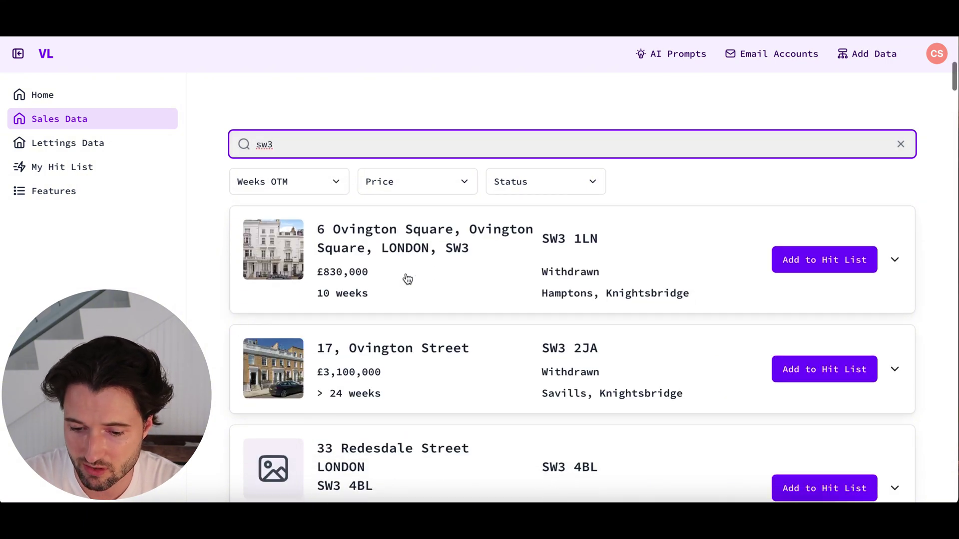
{"action": "scroll", "coordinate": [407, 279], "scroll_direction": "down", "scroll_amount": 1}
{"action": "scroll", "coordinate": [494, 286], "scroll_direction": "down", "scroll_amount": 1}
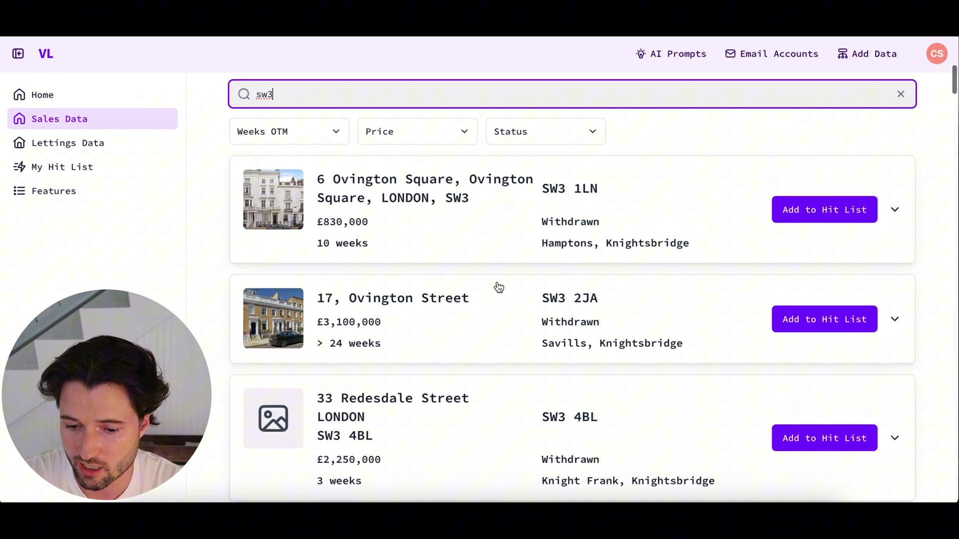
{"action": "left_click", "coordinate": [612, 228]}
{"action": "left_click", "coordinate": [543, 227]}
{"action": "scroll", "coordinate": [542, 227], "scroll_direction": "down", "scroll_amount": 1}
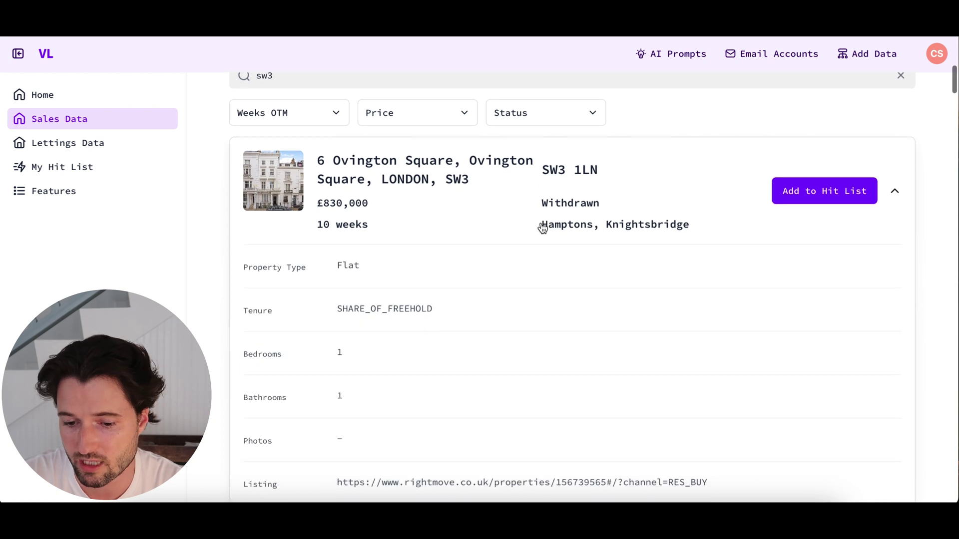
{"action": "left_click", "coordinate": [521, 203]}
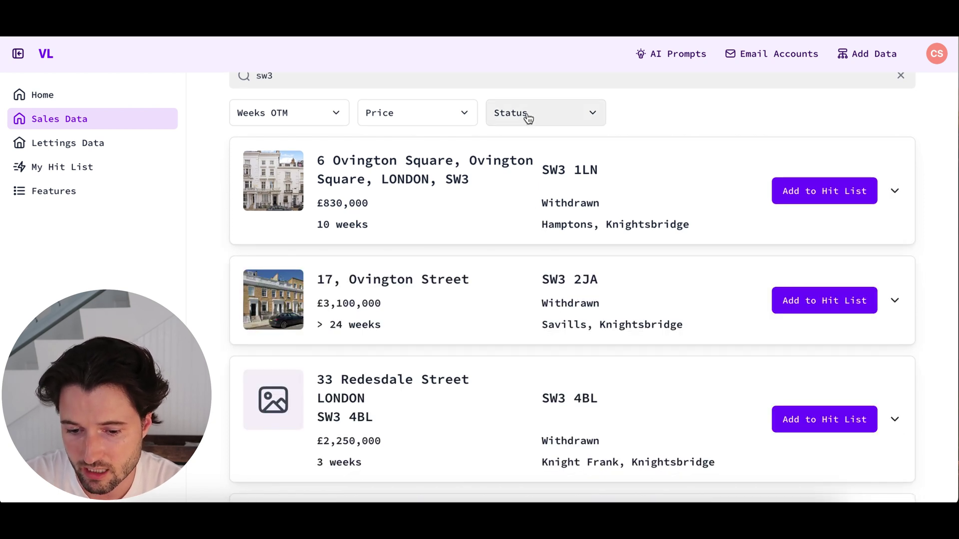
- Filter the results to Available status and a £1,000,000–£1,250,000 price range
{"action": "left_click", "coordinate": [528, 116]}
{"action": "left_click", "coordinate": [538, 192]}
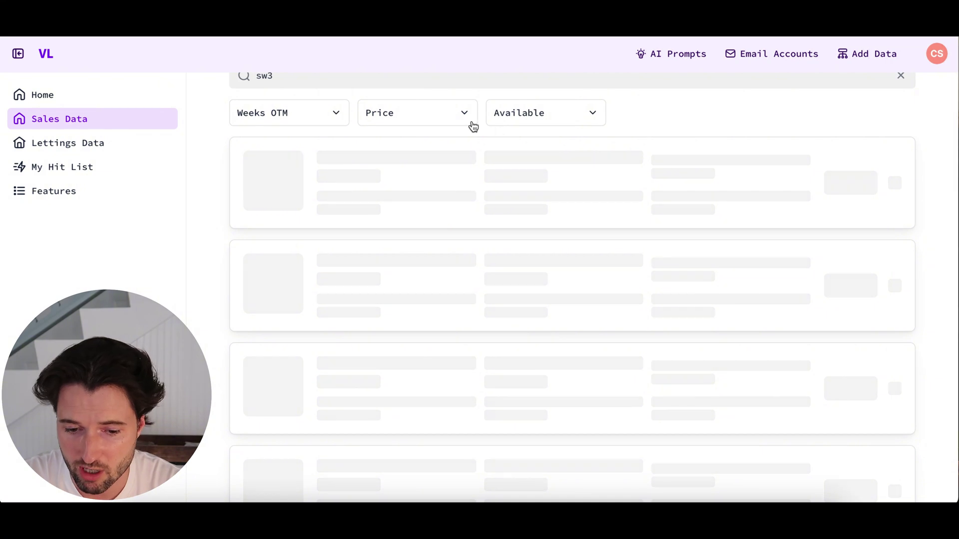
{"action": "left_click", "coordinate": [435, 119]}
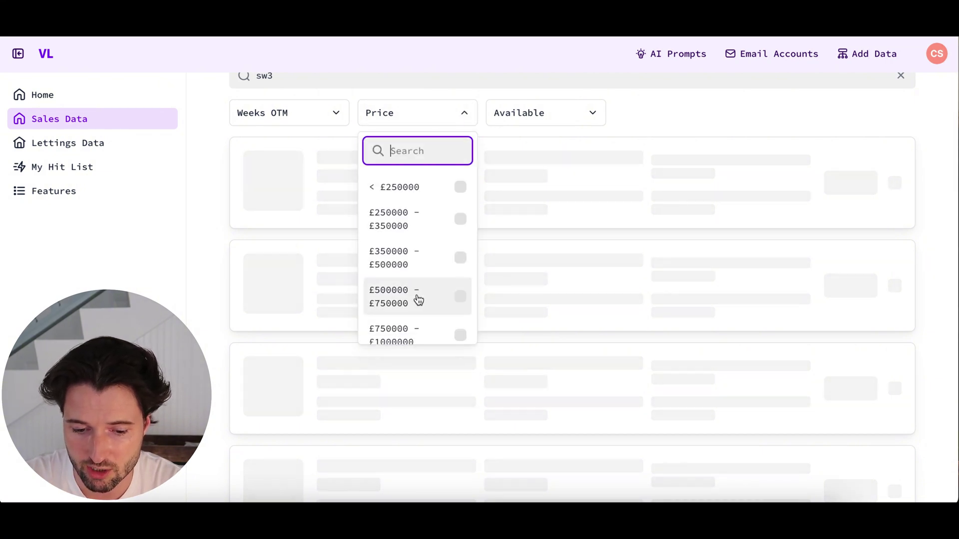
{"action": "scroll", "coordinate": [419, 300], "scroll_direction": "down", "scroll_amount": 2}
{"action": "left_click", "coordinate": [398, 295]}
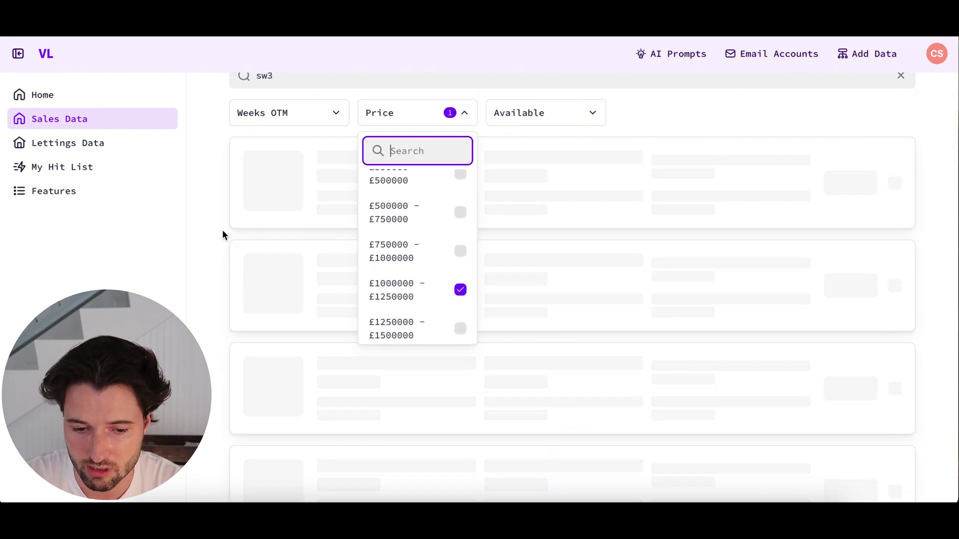
{"action": "left_click", "coordinate": [222, 230]}
- Limit Weeks OTM to 8, 9 and 11 weeks
{"action": "left_click", "coordinate": [278, 113]}
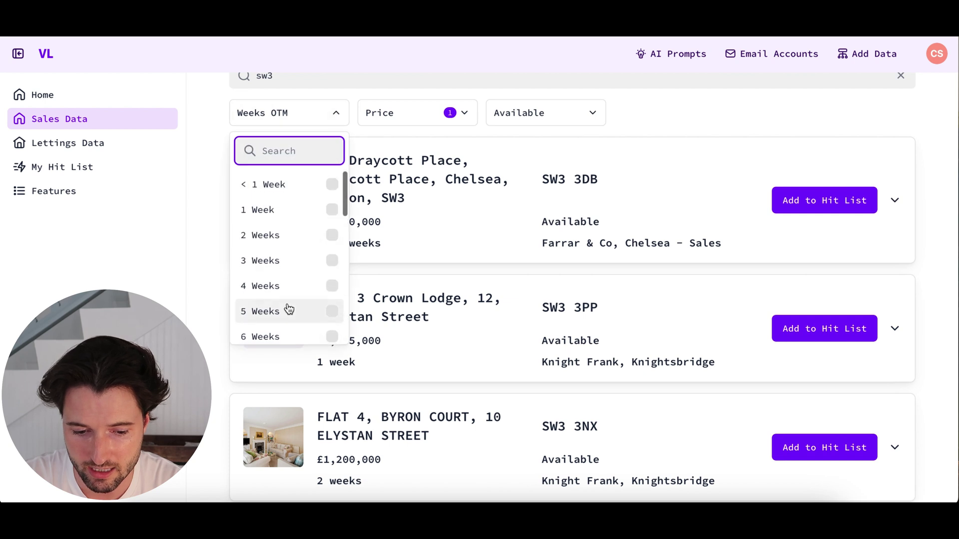
{"action": "scroll", "coordinate": [283, 306], "scroll_direction": "down", "scroll_amount": 3}
{"action": "left_click", "coordinate": [285, 206]}
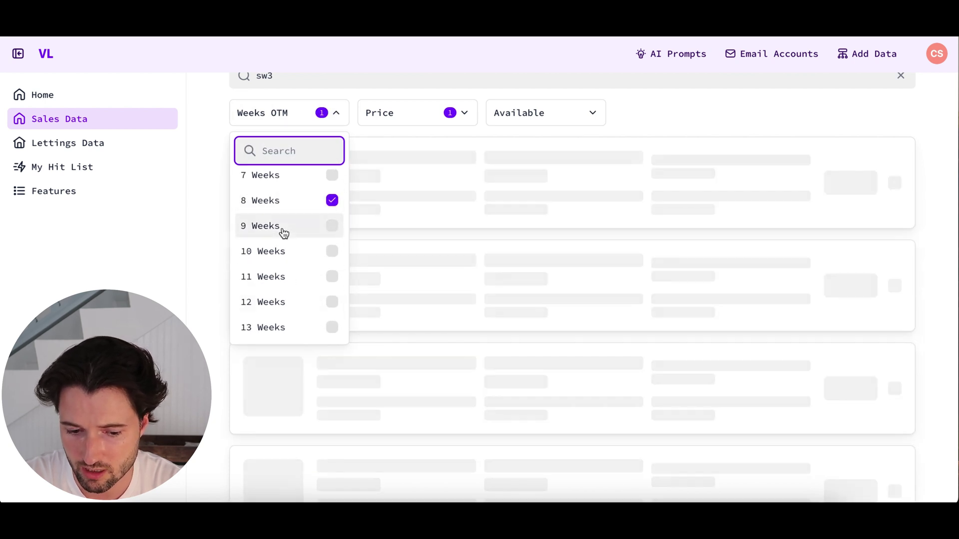
{"action": "left_click", "coordinate": [284, 229]}
{"action": "left_click", "coordinate": [283, 277]}
{"action": "left_click", "coordinate": [220, 230]}
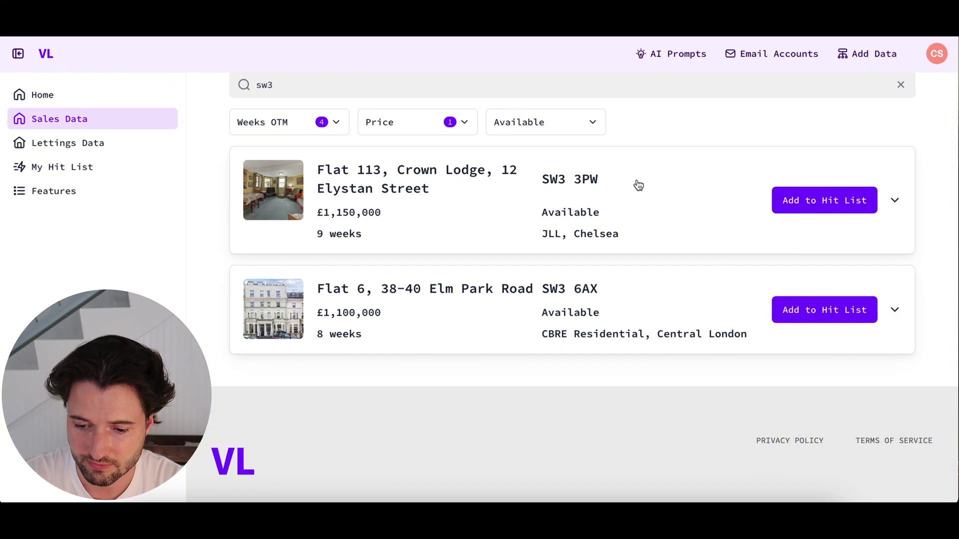
{"action": "left_click", "coordinate": [814, 200]}
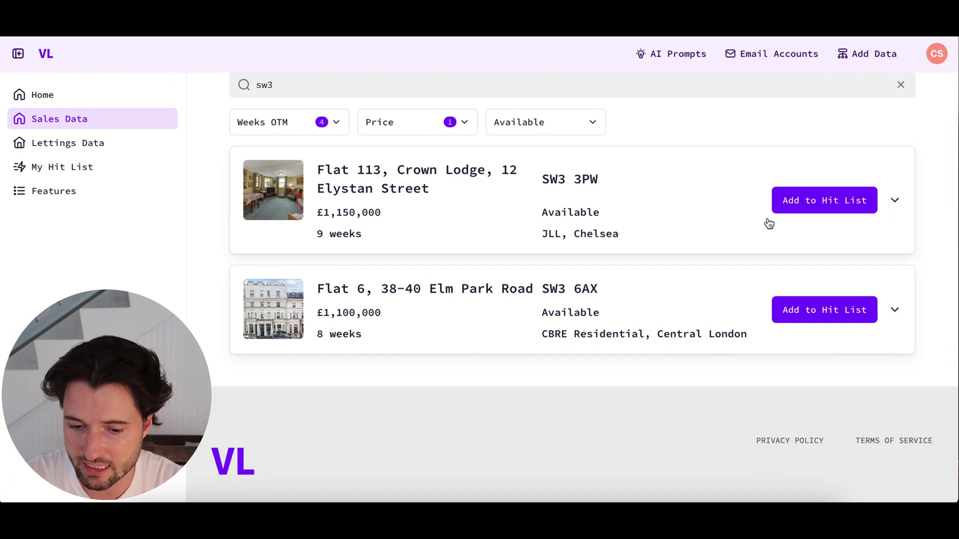
{"action": "scroll", "coordinate": [659, 245], "scroll_direction": "up", "scroll_amount": 3}
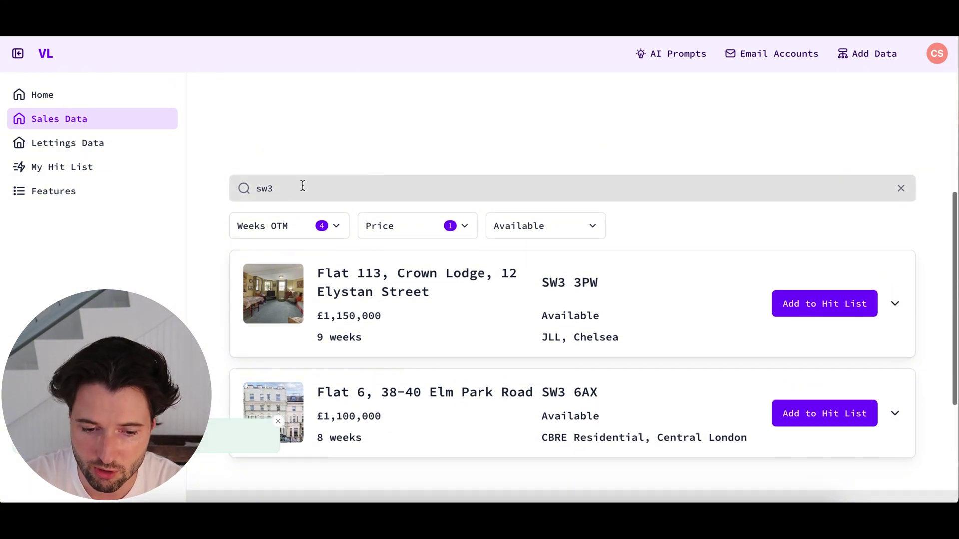
{"action": "left_click", "coordinate": [901, 189]}
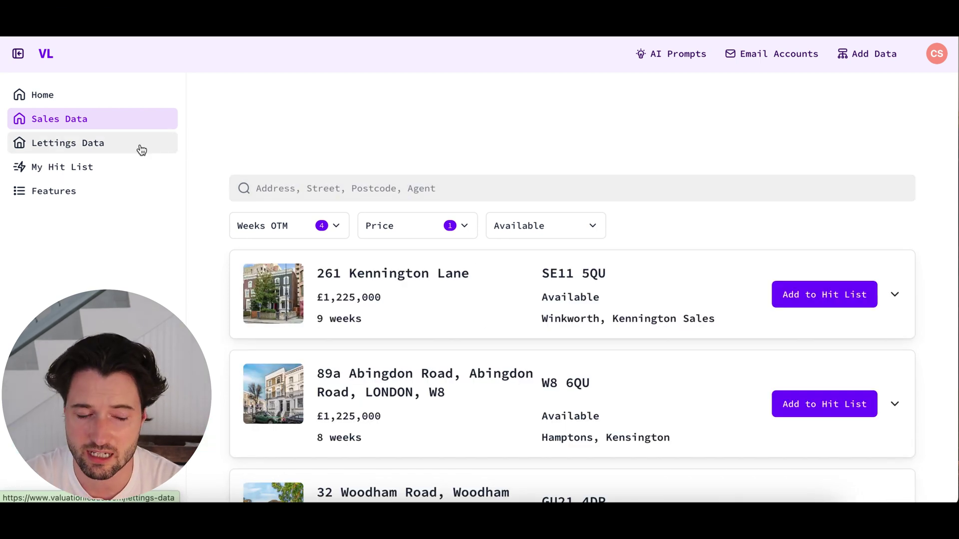
{"action": "left_click", "coordinate": [141, 147]}
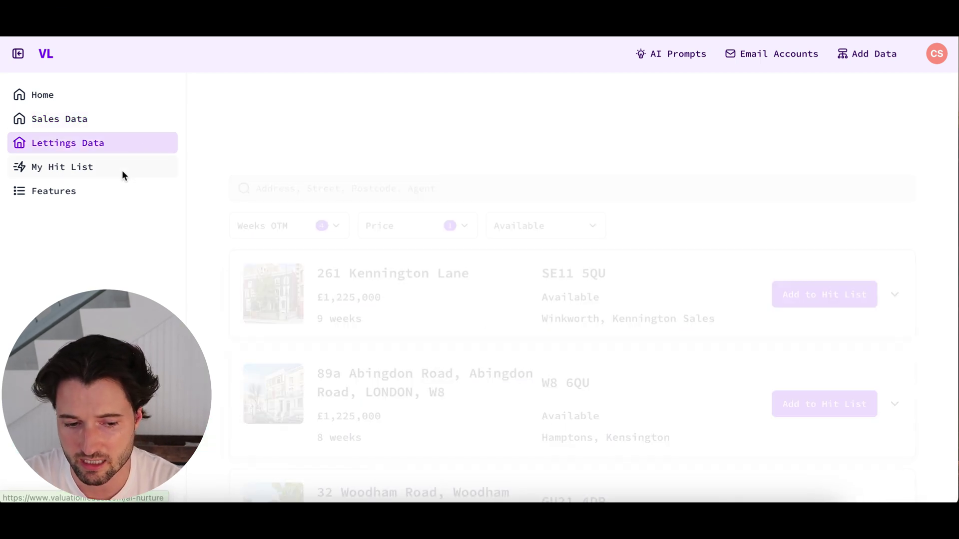
{"action": "left_click", "coordinate": [65, 167]}
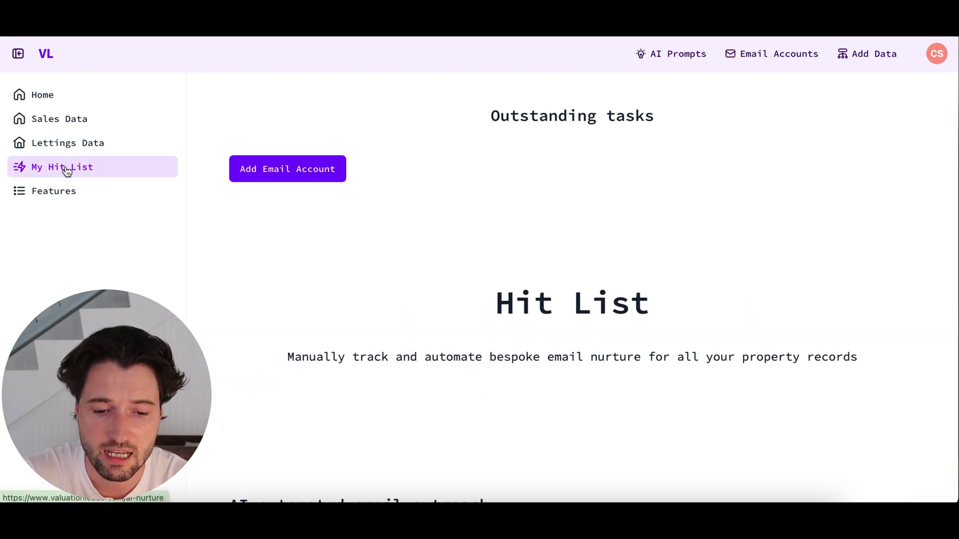
{"action": "scroll", "coordinate": [300, 228], "scroll_direction": "down", "scroll_amount": 2}
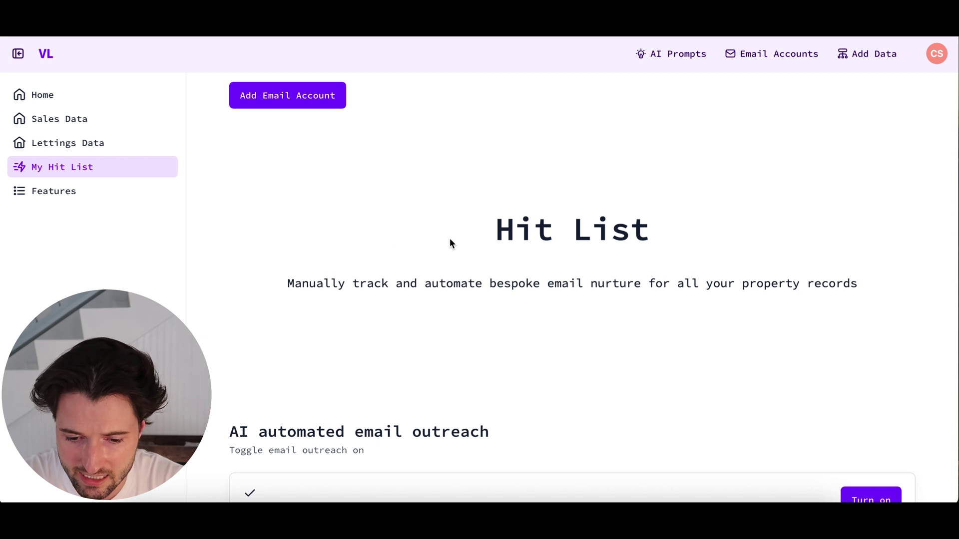
{"action": "left_click_drag", "start_coordinate": [489, 228], "coordinate": [666, 247]}
{"action": "scroll", "coordinate": [666, 247], "scroll_direction": "down", "scroll_amount": 3}
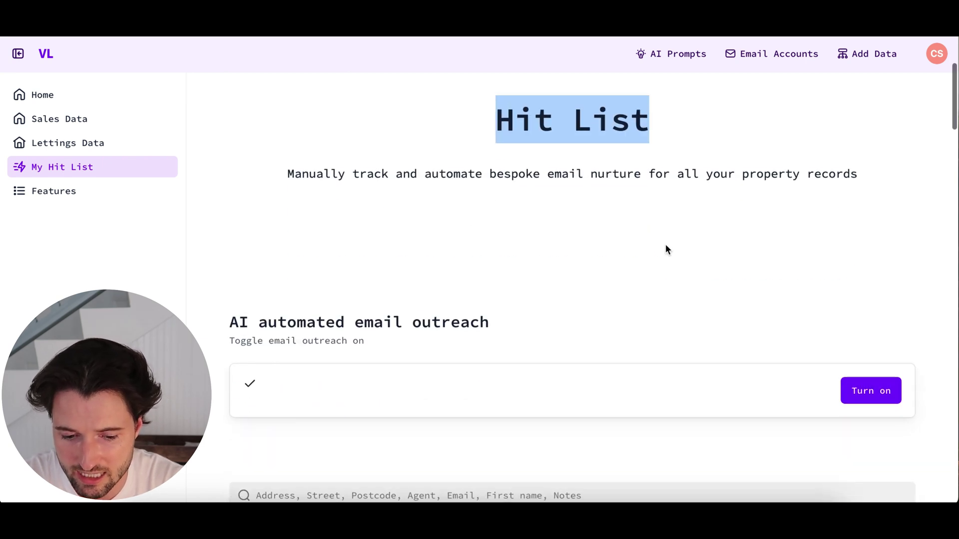
{"action": "left_click", "coordinate": [665, 246]}
{"action": "scroll", "coordinate": [667, 248], "scroll_direction": "down", "scroll_amount": 1}
{"action": "scroll", "coordinate": [667, 248], "scroll_direction": "up", "scroll_amount": 1}
{"action": "scroll", "coordinate": [667, 249], "scroll_direction": "down", "scroll_amount": 9}
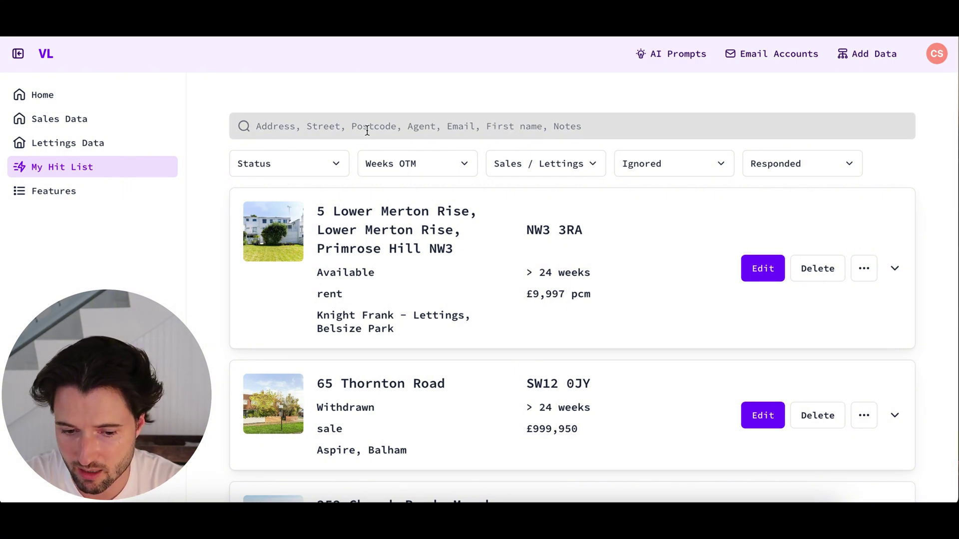
{"action": "scroll", "coordinate": [263, 141], "scroll_direction": "down", "scroll_amount": 1}
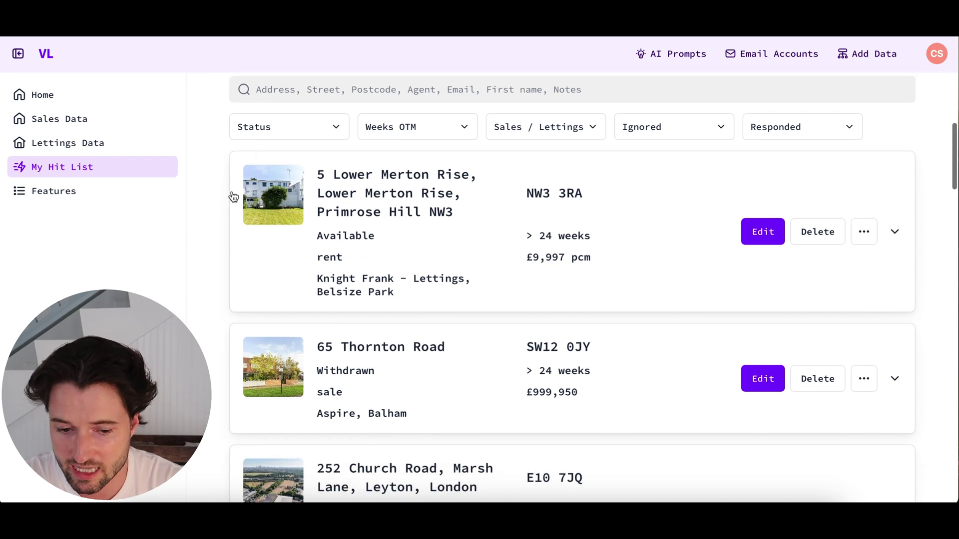
{"action": "scroll", "coordinate": [215, 223], "scroll_direction": "down", "scroll_amount": 10}
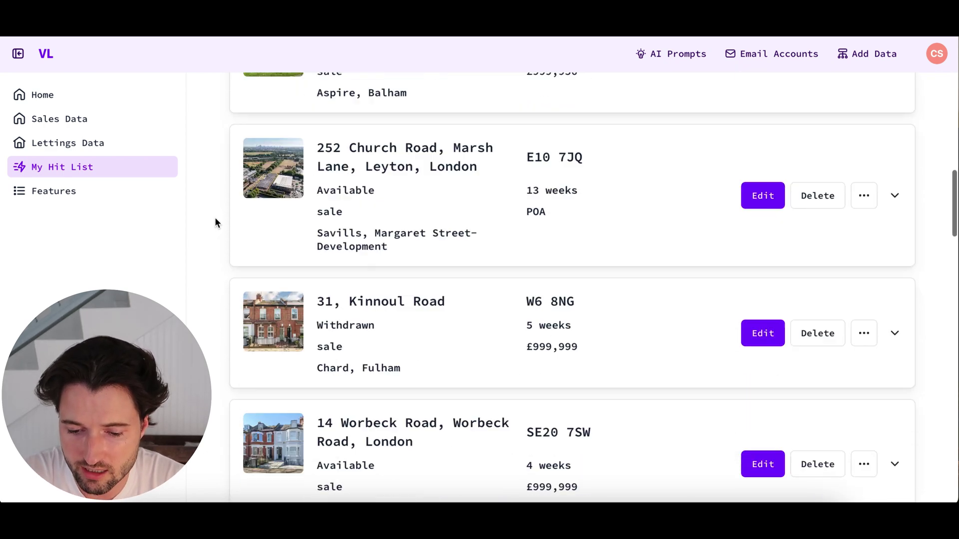
{"action": "scroll", "coordinate": [215, 219], "scroll_direction": "down", "scroll_amount": 18}
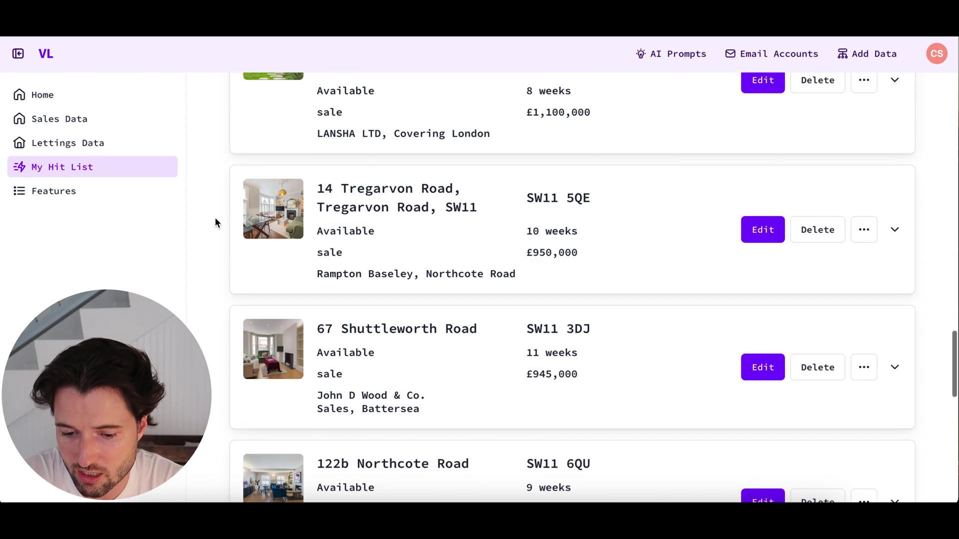
{"action": "scroll", "coordinate": [215, 222], "scroll_direction": "down", "scroll_amount": 2}
{"action": "scroll", "coordinate": [214, 222], "scroll_direction": "up", "scroll_amount": 20}
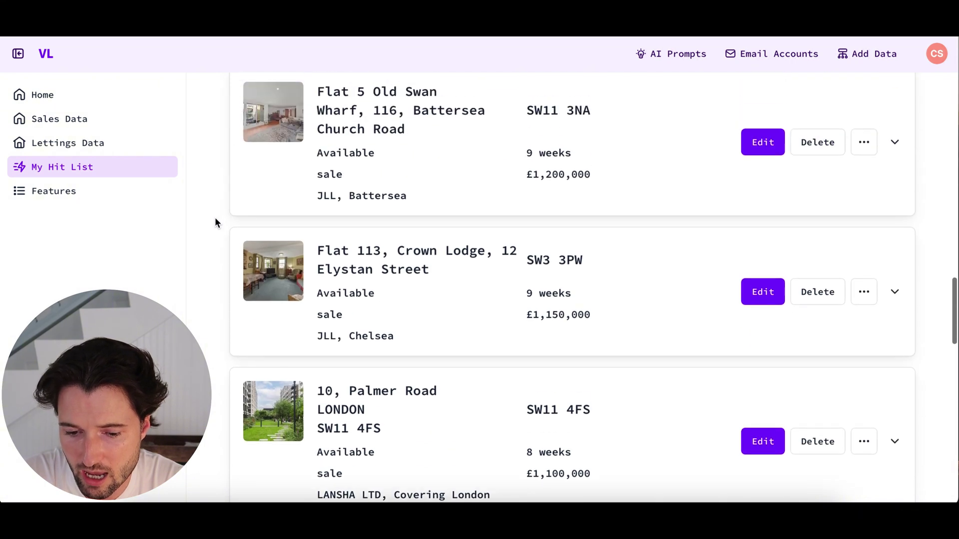
{"action": "scroll", "coordinate": [214, 220], "scroll_direction": "up", "scroll_amount": 8}
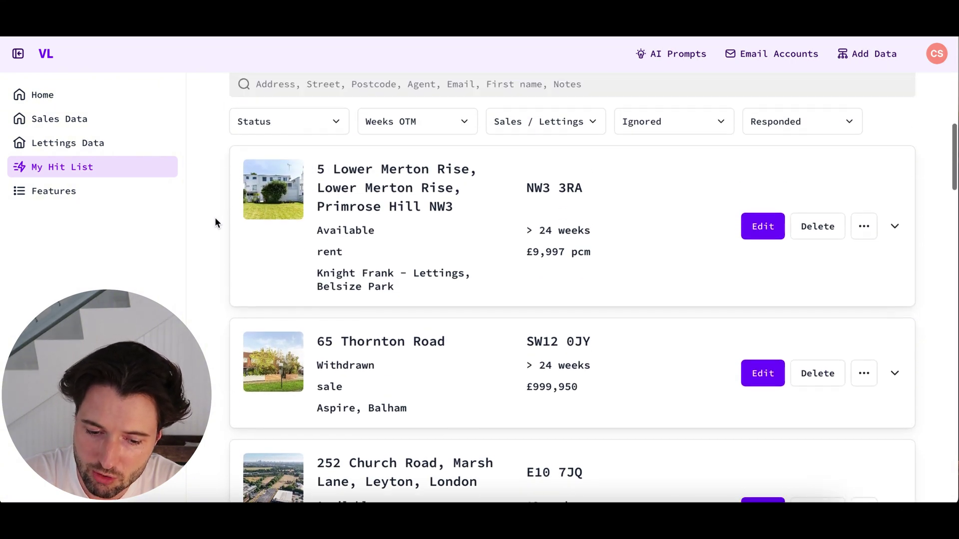
{"action": "left_click", "coordinate": [440, 361]}
{"action": "scroll", "coordinate": [493, 307], "scroll_direction": "down", "scroll_amount": 5}
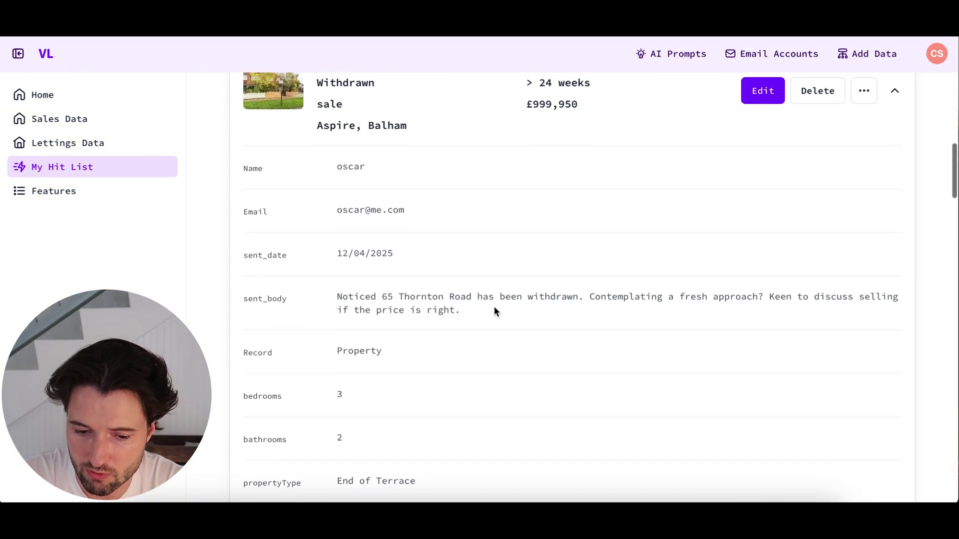
{"action": "scroll", "coordinate": [548, 266], "scroll_direction": "up", "scroll_amount": 1}
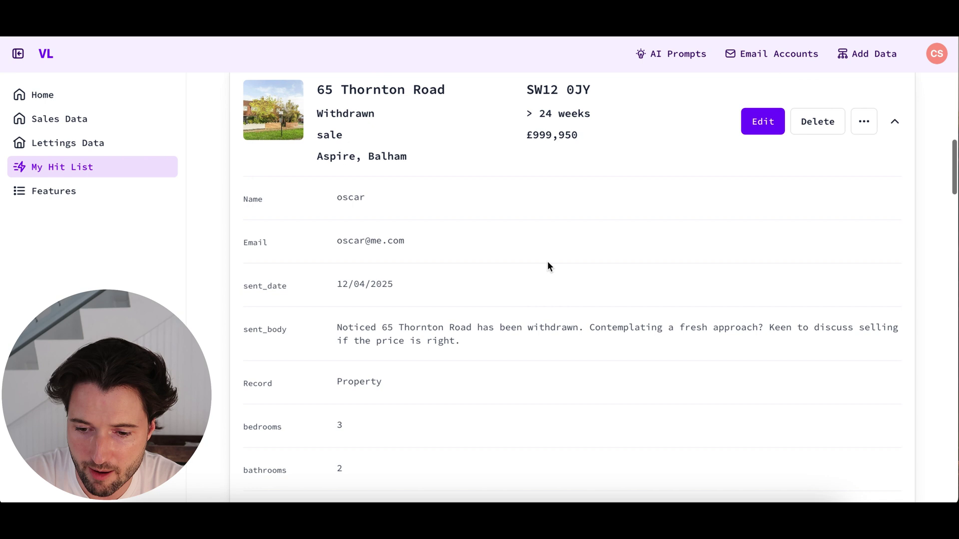
{"action": "left_click", "coordinate": [758, 123]}
{"action": "left_click", "coordinate": [352, 332]}
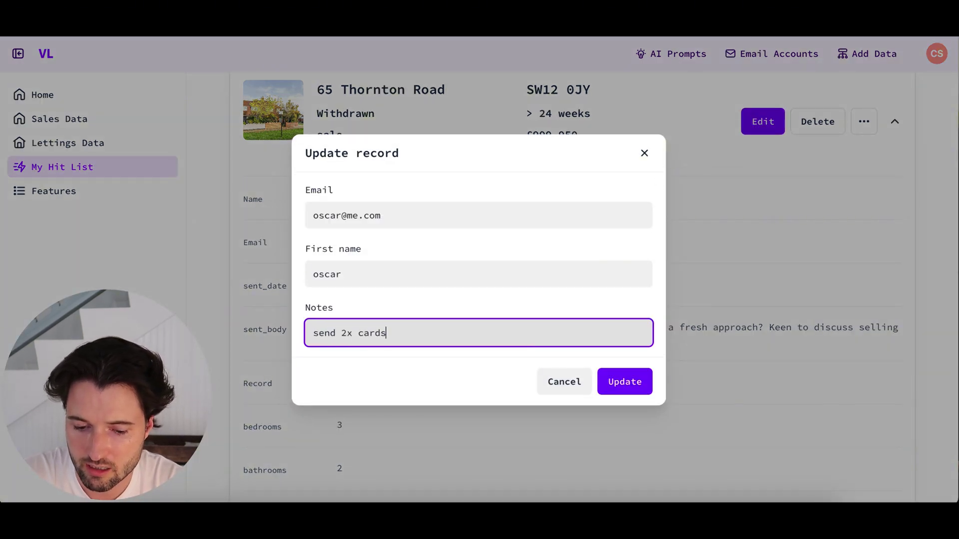
{"action": "type", "text": "send 2x cards"}
{"action": "left_click_drag", "start_coordinate": [407, 332], "coordinate": [284, 336]}
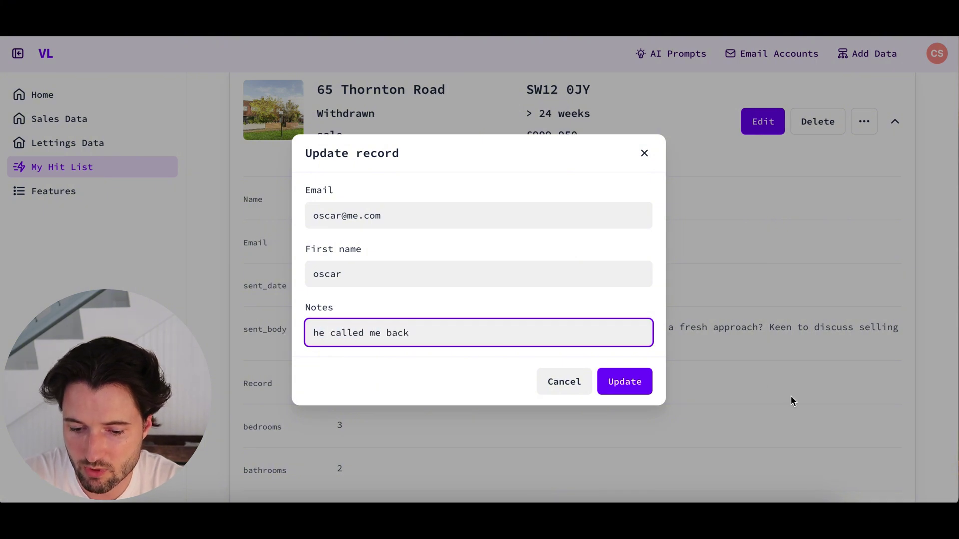
{"action": "left_click", "coordinate": [630, 385]}
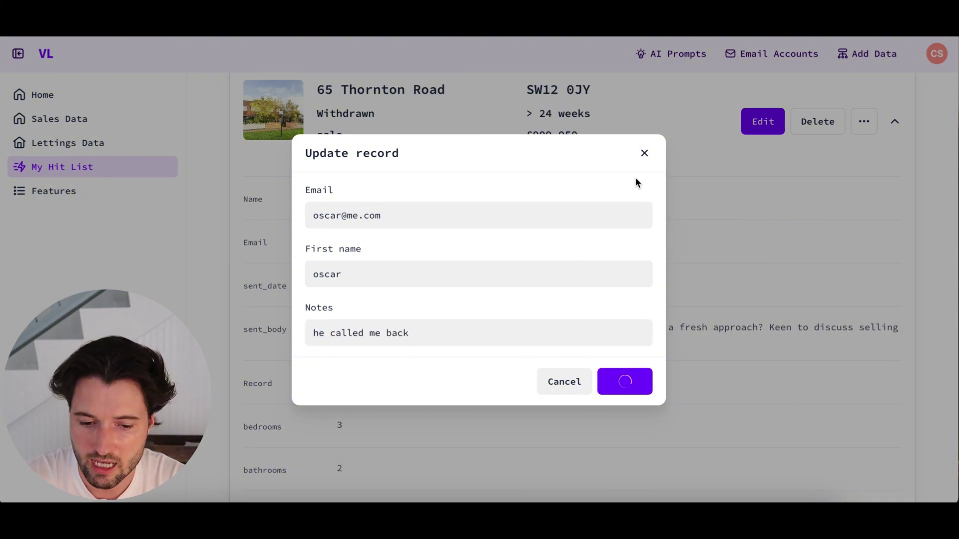
{"action": "scroll", "coordinate": [583, 258], "scroll_direction": "down", "scroll_amount": 6}
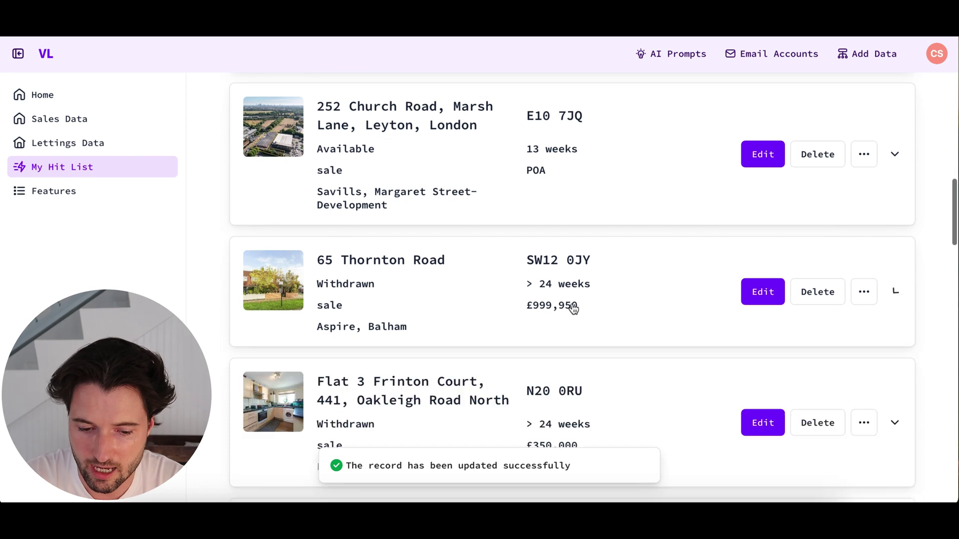
{"action": "scroll", "coordinate": [621, 257], "scroll_direction": "up", "scroll_amount": 12}
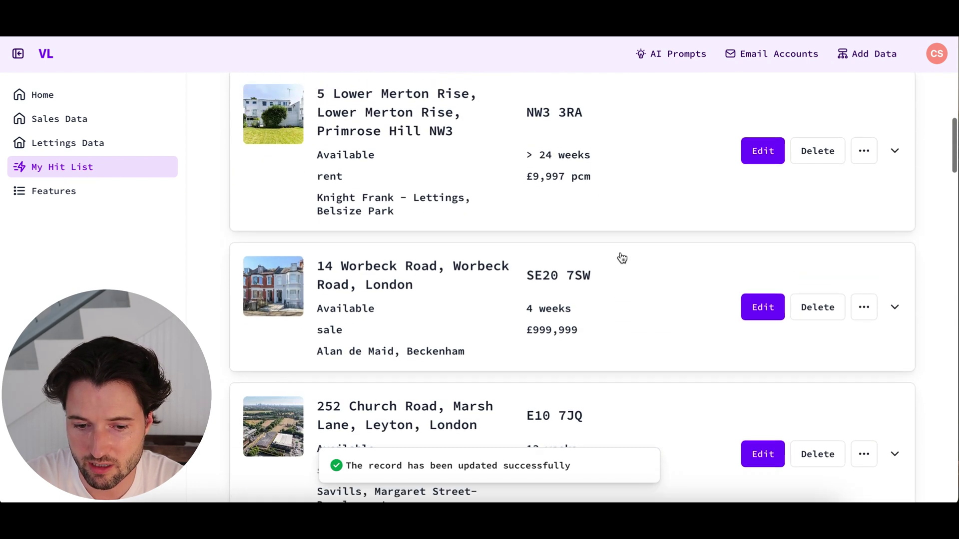
{"action": "left_click", "coordinate": [585, 183]}
{"action": "type", "text": "called me back"}
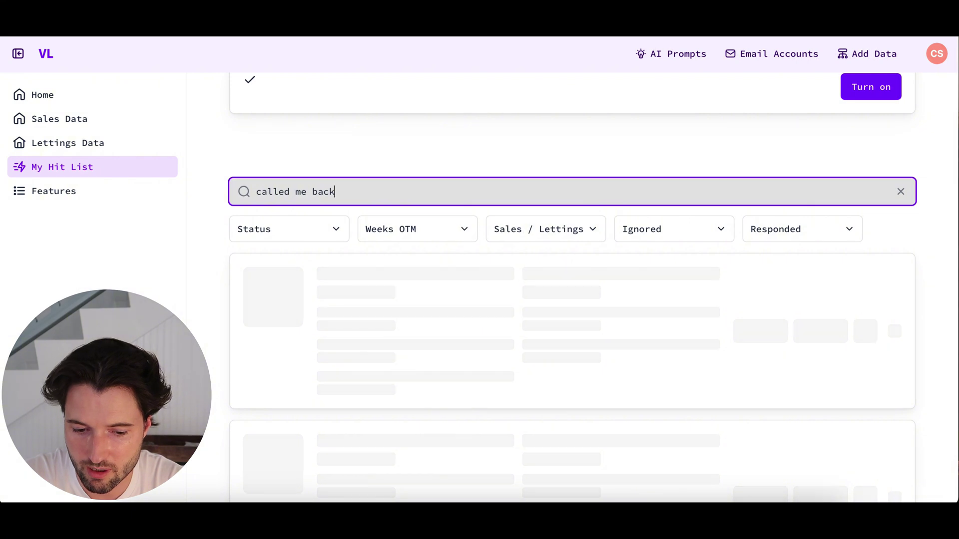
{"action": "left_click", "coordinate": [496, 290]}
{"action": "scroll", "coordinate": [495, 288], "scroll_direction": "down", "scroll_amount": 4}
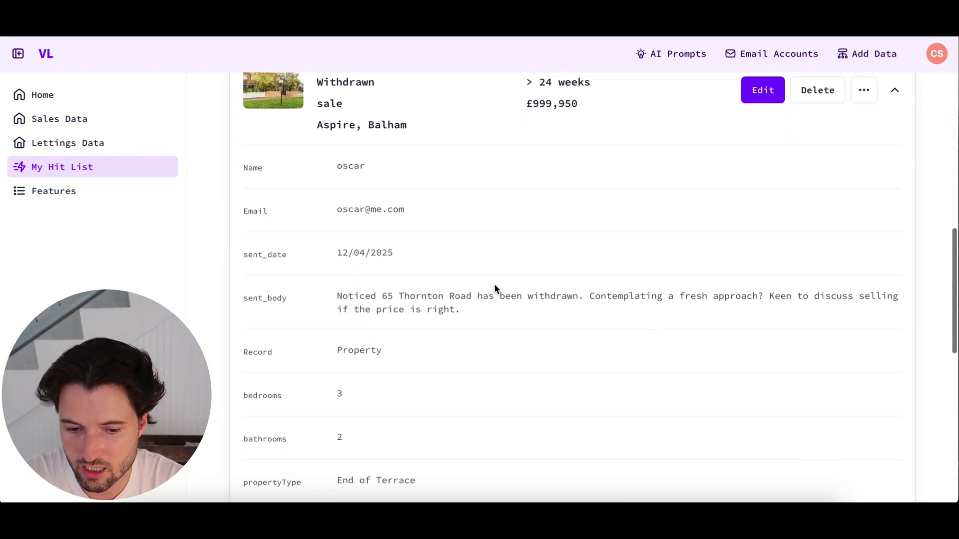
{"action": "scroll", "coordinate": [514, 278], "scroll_direction": "down", "scroll_amount": 5}
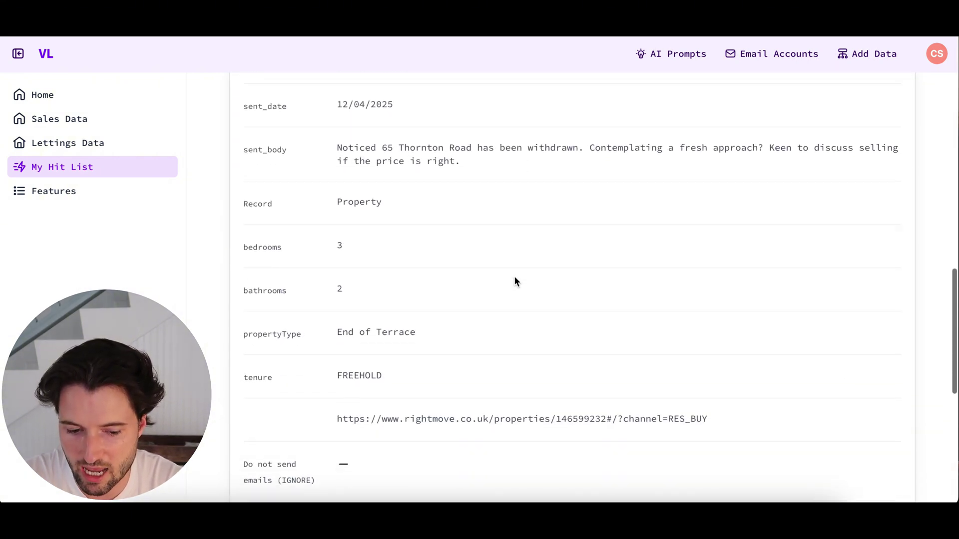
{"action": "scroll", "coordinate": [474, 317], "scroll_direction": "down", "scroll_amount": 3}
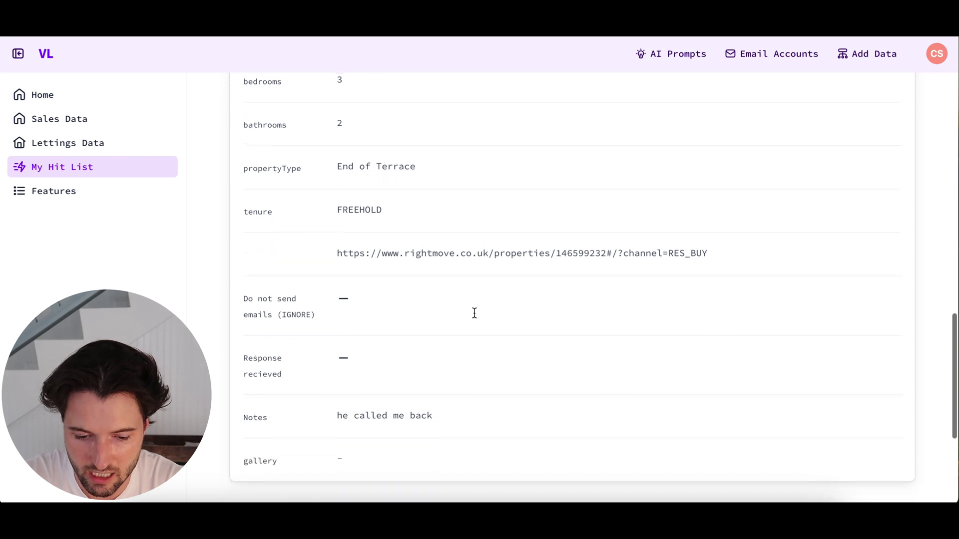
{"action": "scroll", "coordinate": [460, 346], "scroll_direction": "up", "scroll_amount": 1}
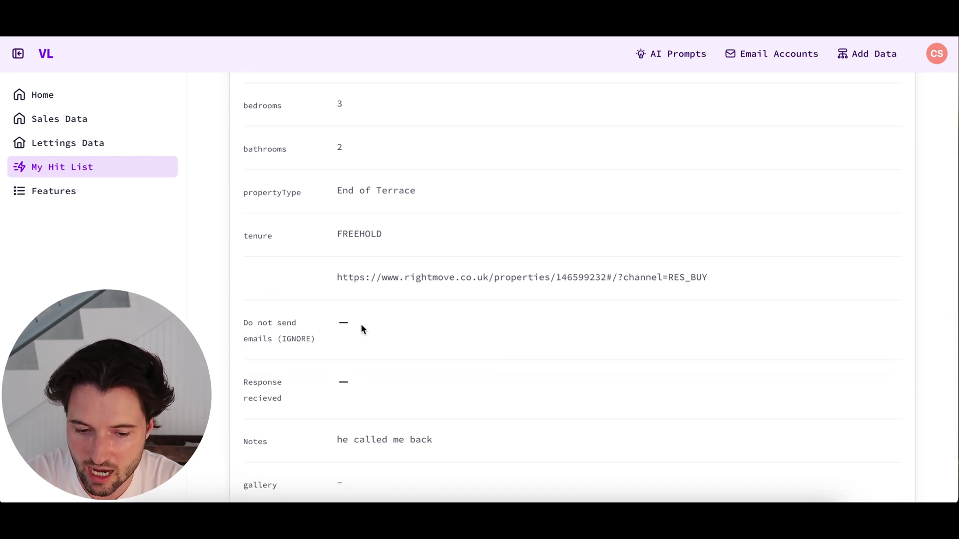
{"action": "scroll", "coordinate": [367, 327], "scroll_direction": "up", "scroll_amount": 7}
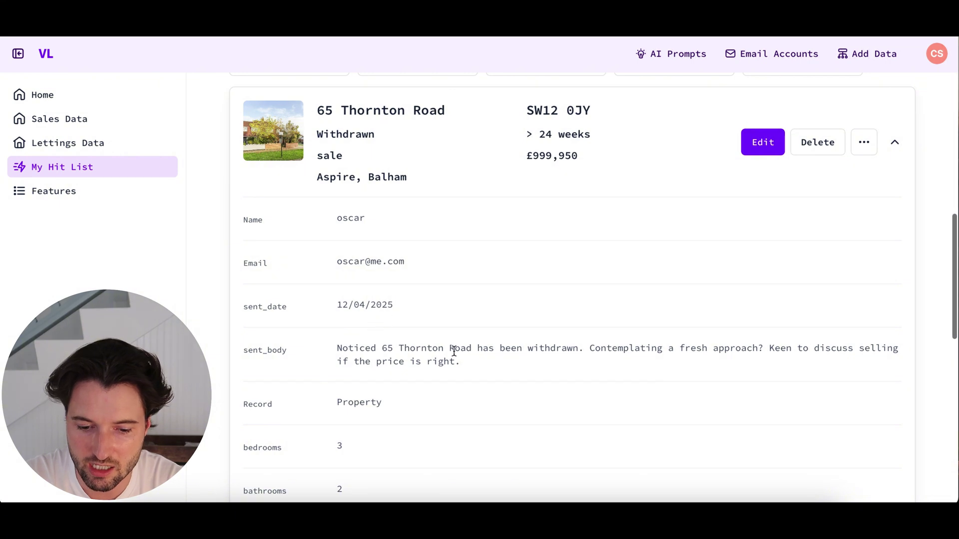
{"action": "left_click_drag", "start_coordinate": [468, 364], "coordinate": [365, 337]}
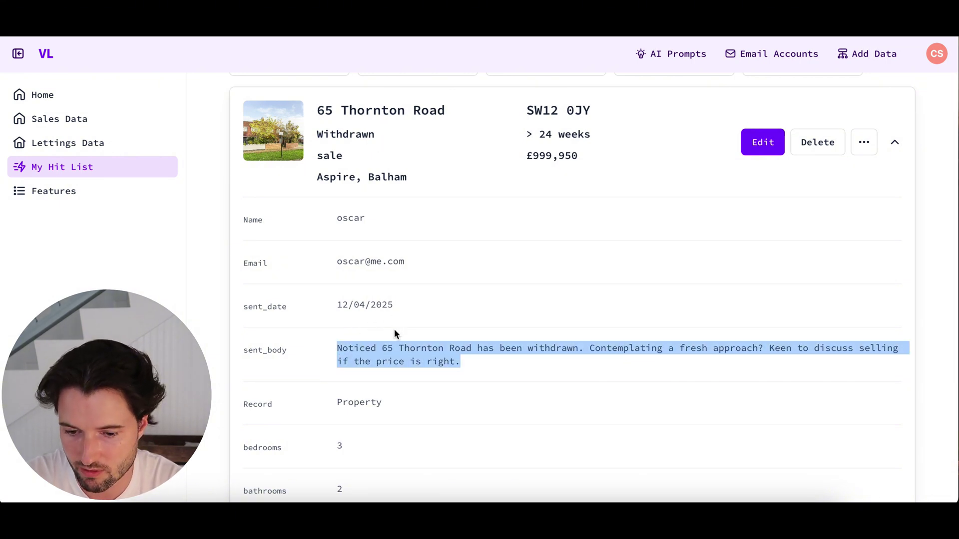
{"action": "left_click", "coordinate": [499, 142]}
{"action": "left_click", "coordinate": [861, 190]}
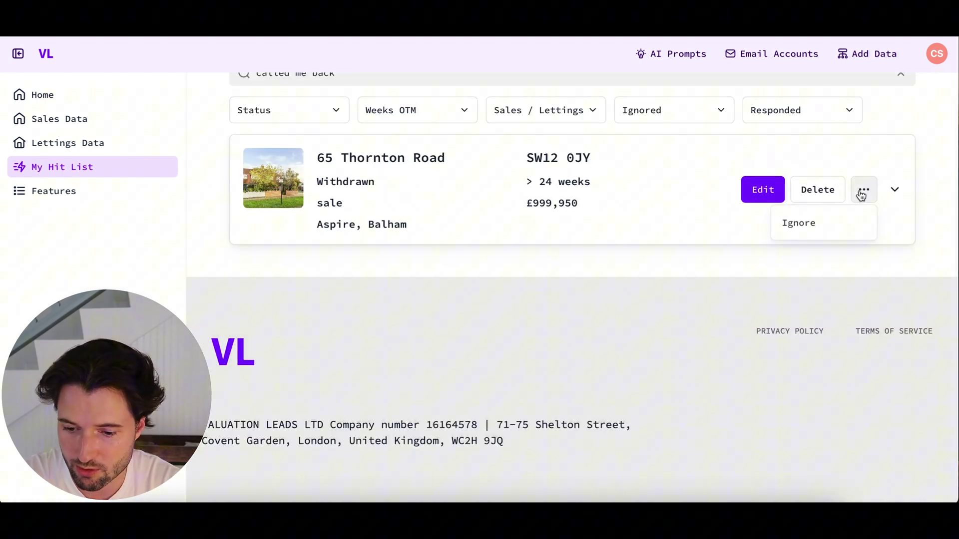
{"action": "left_click", "coordinate": [798, 224]}
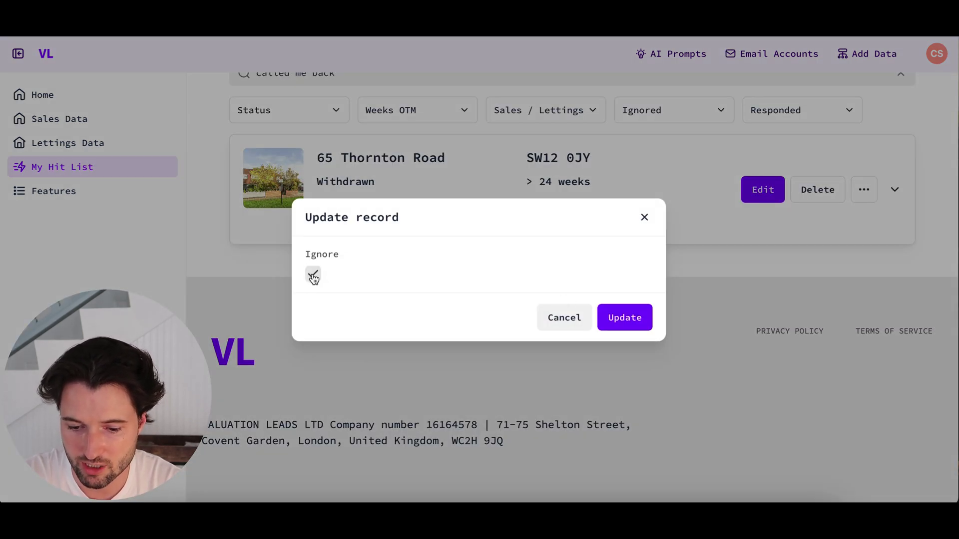
{"action": "left_click", "coordinate": [624, 318]}
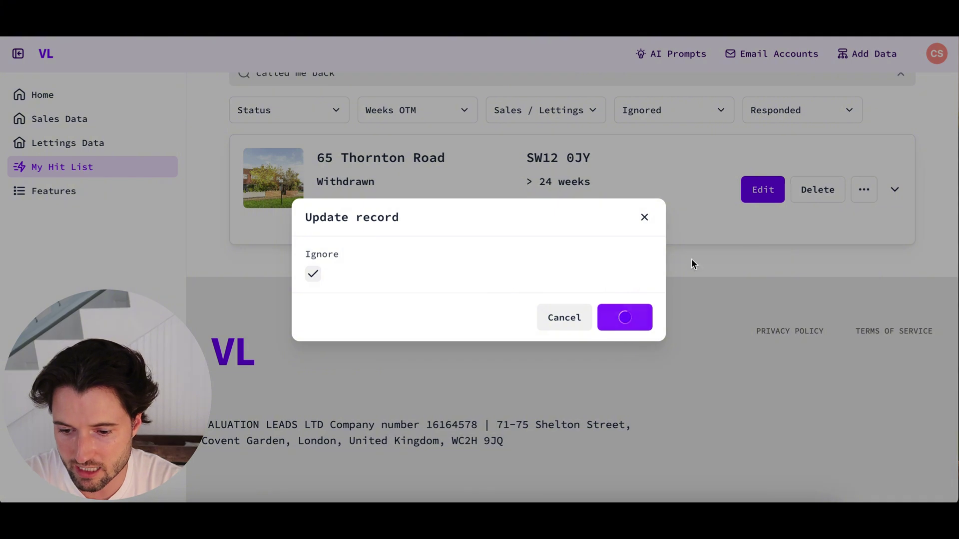
{"action": "scroll", "coordinate": [414, 159], "scroll_direction": "up", "scroll_amount": 1}
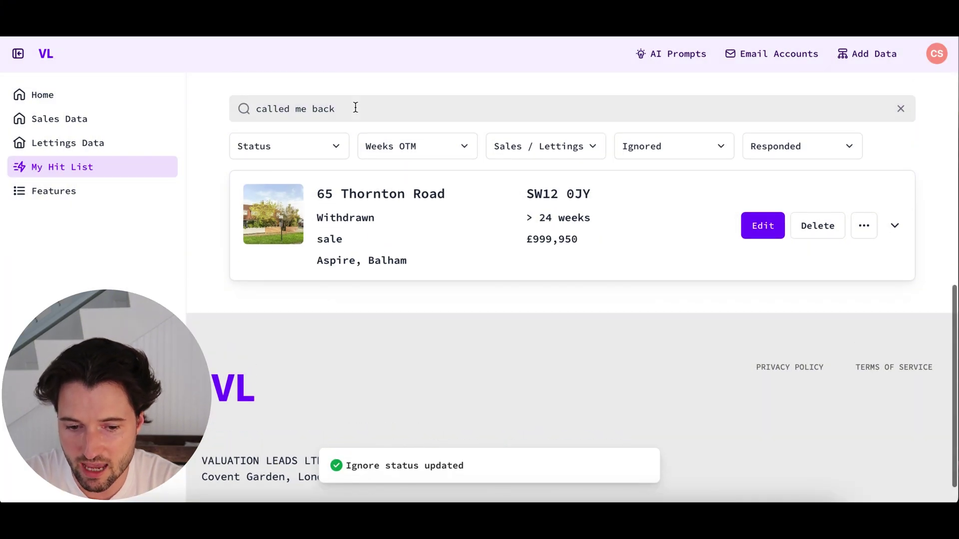
{"action": "left_click_drag", "start_coordinate": [352, 108], "coordinate": [227, 106]}
{"action": "key", "text": "BackSpace"}
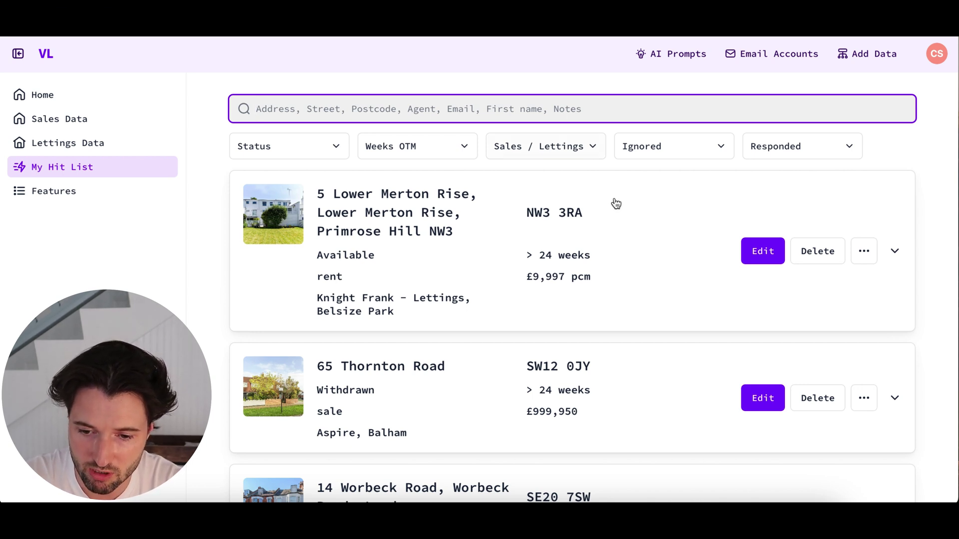
- On the Add Data page, set the sync record type to Applicant instead of Property
{"action": "scroll", "coordinate": [615, 203], "scroll_direction": "down", "scroll_amount": 1}
{"action": "scroll", "coordinate": [616, 202], "scroll_direction": "up", "scroll_amount": 1}
{"action": "left_click", "coordinate": [861, 58]}
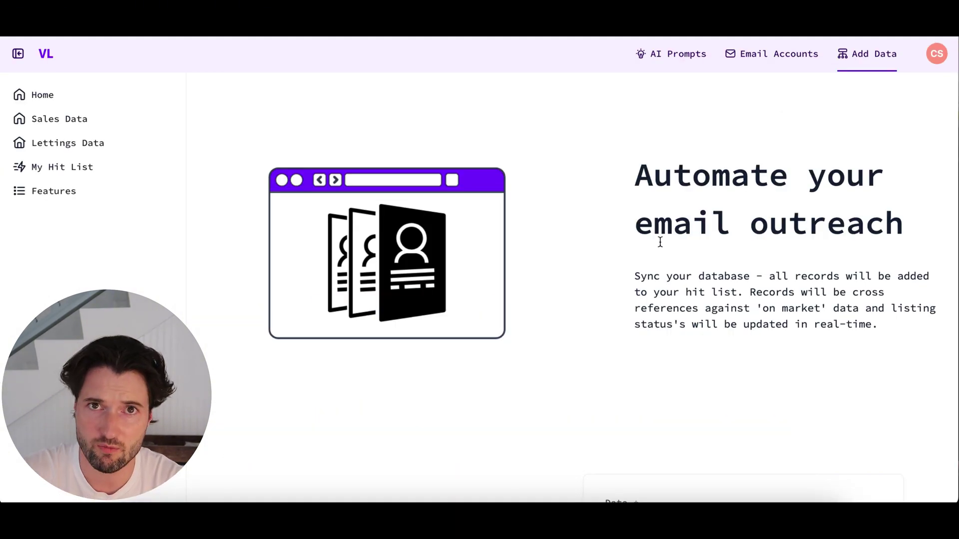
{"action": "scroll", "coordinate": [537, 274], "scroll_direction": "down", "scroll_amount": 6}
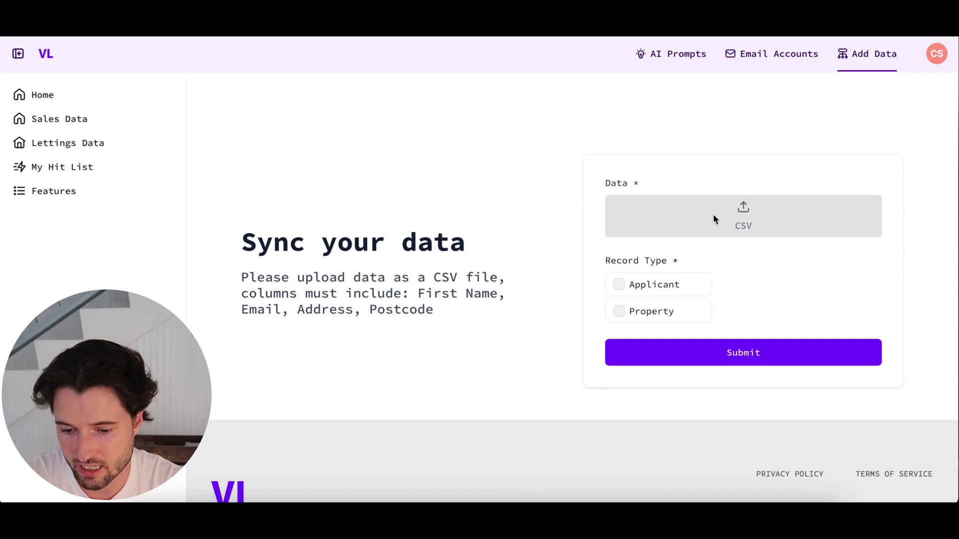
{"action": "left_click", "coordinate": [620, 312]}
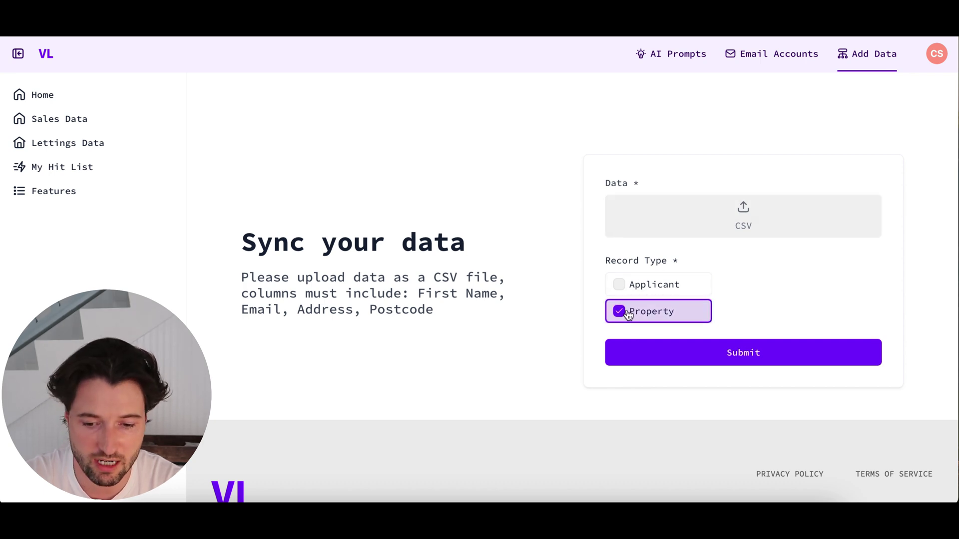
{"action": "left_click", "coordinate": [619, 287]}
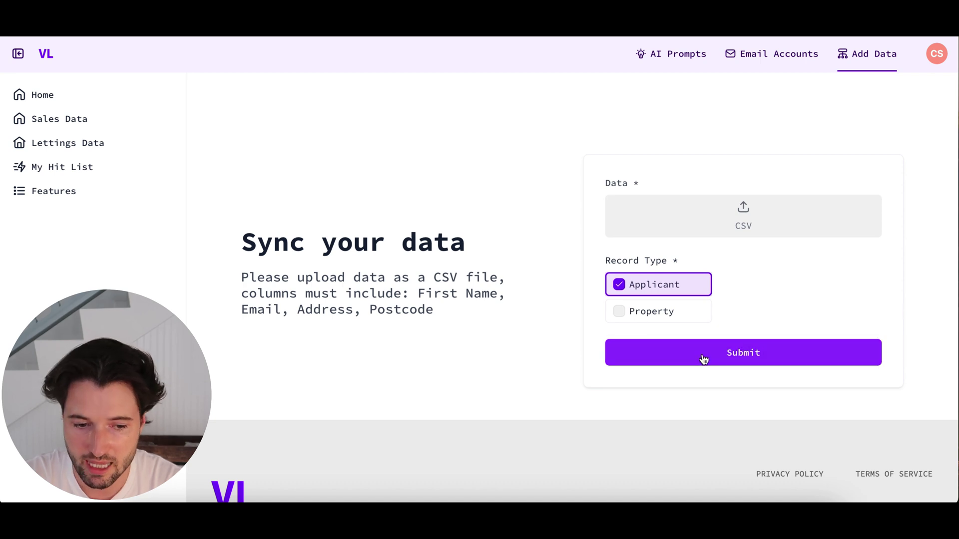
{"action": "scroll", "coordinate": [703, 357], "scroll_direction": "up", "scroll_amount": 1}
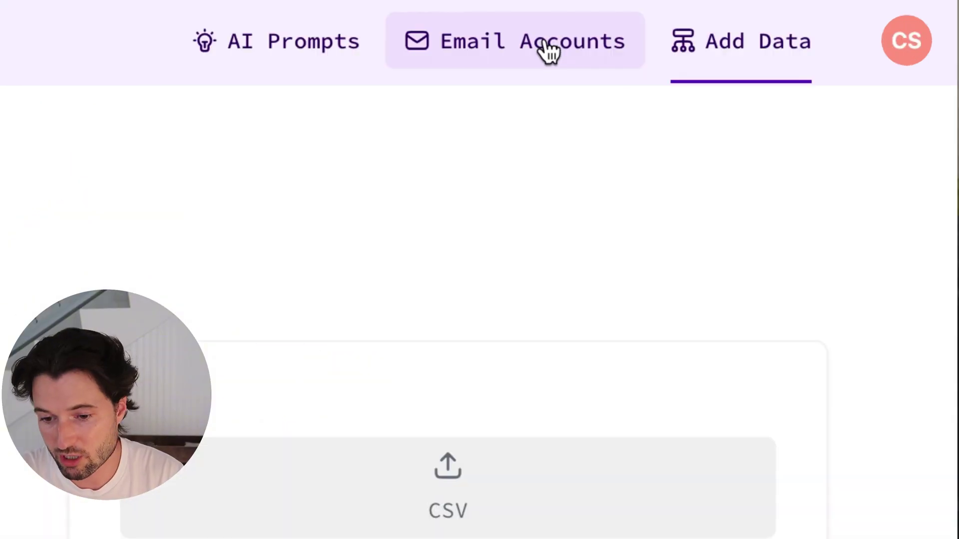
- Go to Email Accounts, view the Add mailbox providers list, then close the form without adding one
{"action": "left_click", "coordinate": [547, 45]}
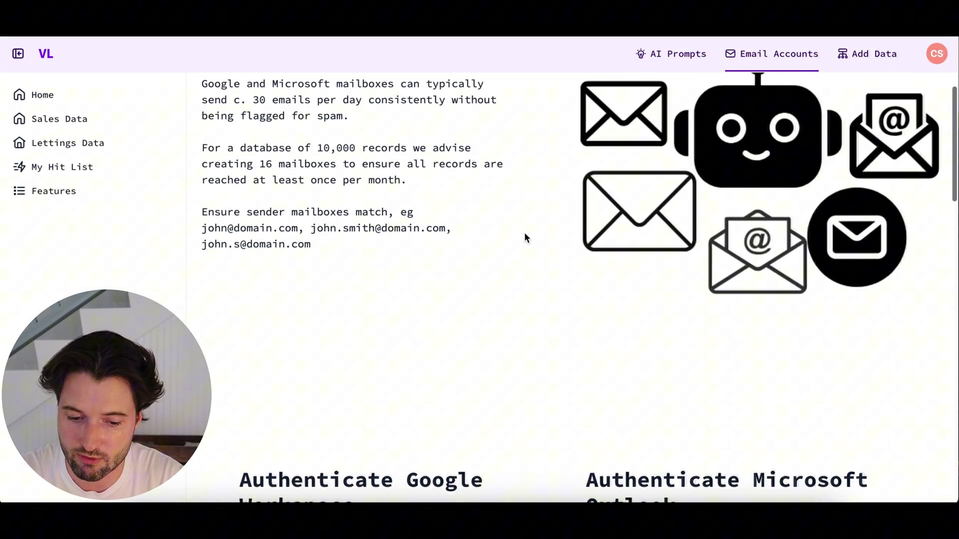
{"action": "scroll", "coordinate": [524, 234], "scroll_direction": "down", "scroll_amount": 12}
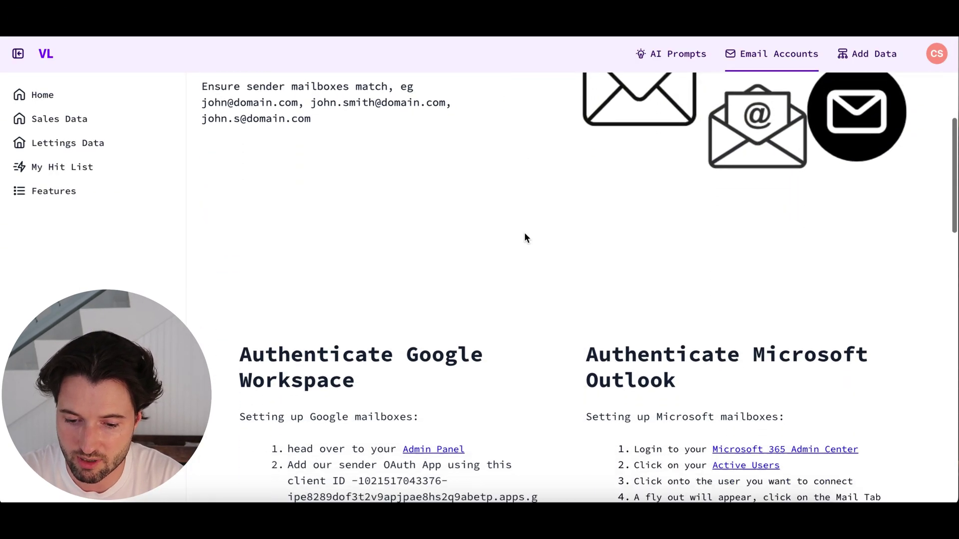
{"action": "scroll", "coordinate": [524, 233], "scroll_direction": "down", "scroll_amount": 3}
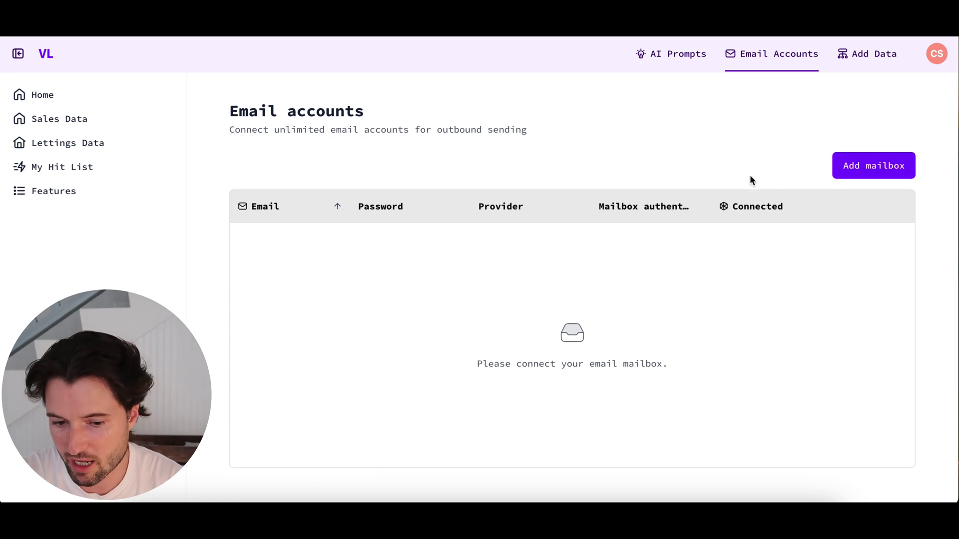
{"action": "scroll", "coordinate": [752, 178], "scroll_direction": "down", "scroll_amount": 1}
{"action": "left_click", "coordinate": [867, 164]}
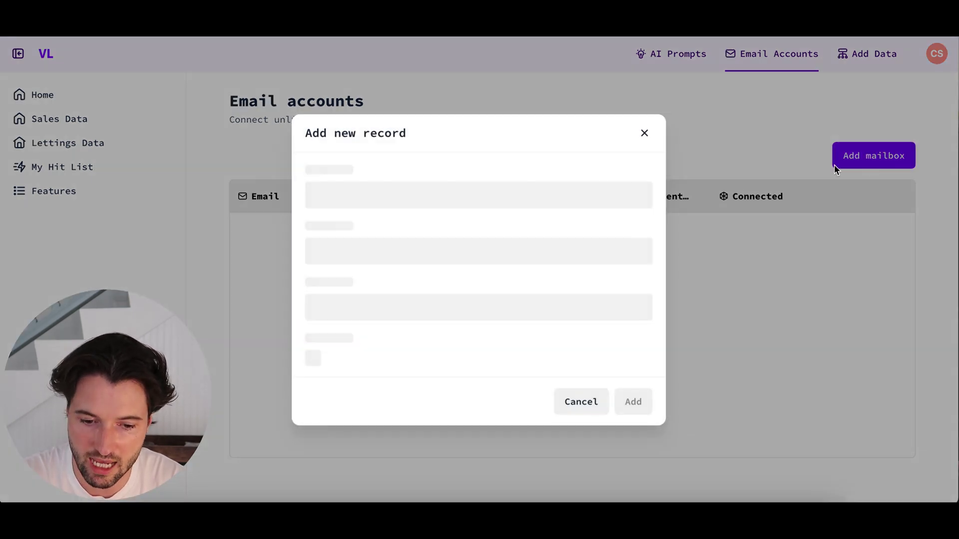
{"action": "left_click", "coordinate": [372, 306]}
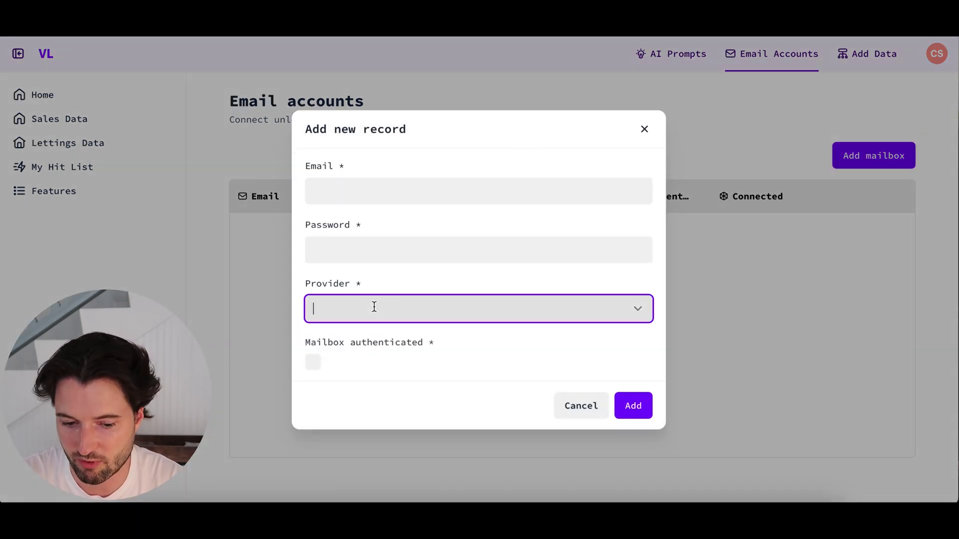
{"action": "left_click", "coordinate": [469, 306]}
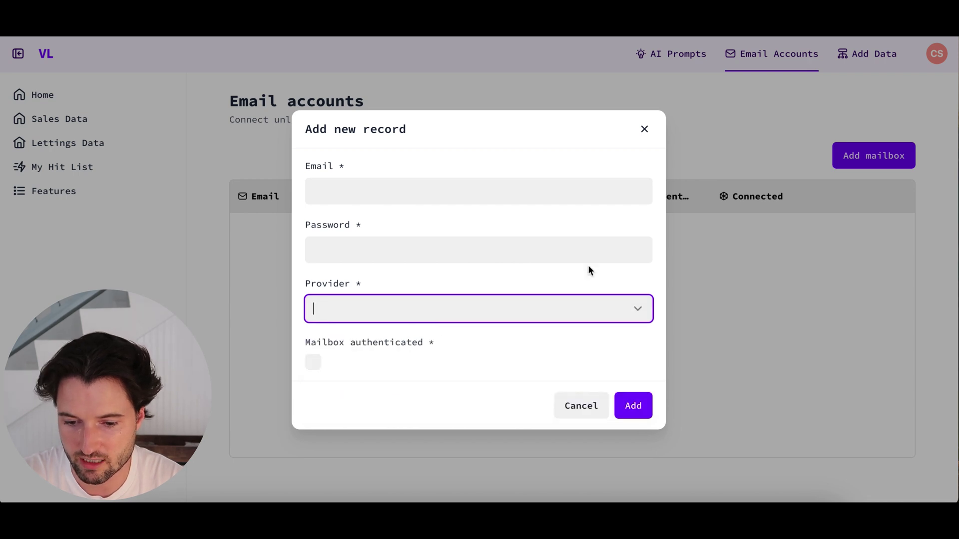
{"action": "left_click", "coordinate": [645, 128]}
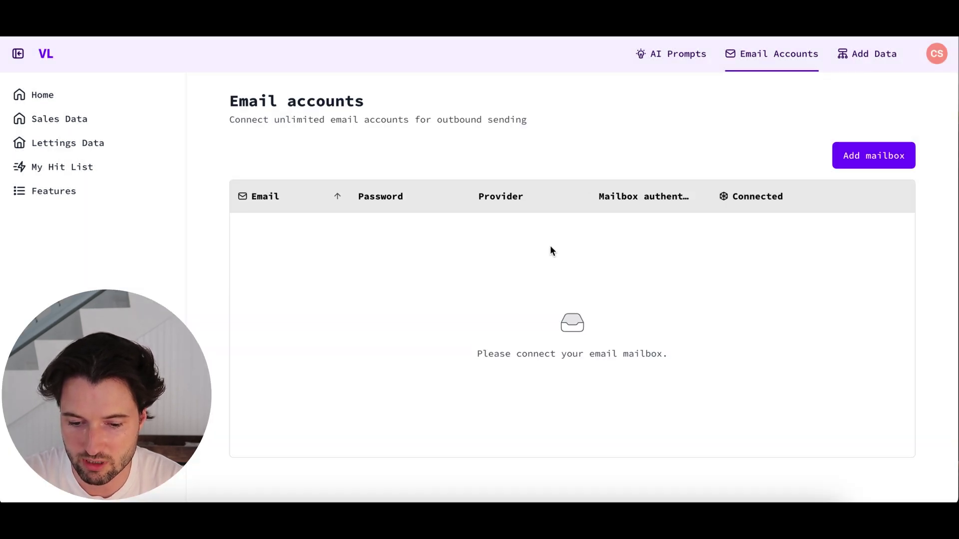
{"action": "scroll", "coordinate": [549, 245], "scroll_direction": "down", "scroll_amount": 10}
- Replace the signature's placeholder name and e-mail with the sender's full name and business e-mail, and save
{"action": "left_click", "coordinate": [868, 289]}
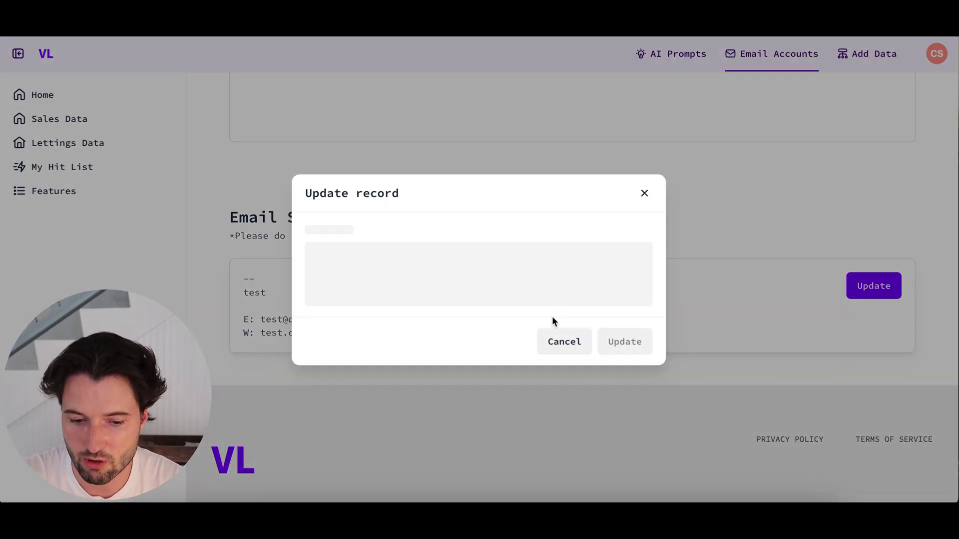
{"action": "left_click", "coordinate": [355, 265]}
{"action": "left_click_drag", "start_coordinate": [355, 265], "coordinate": [314, 268]}
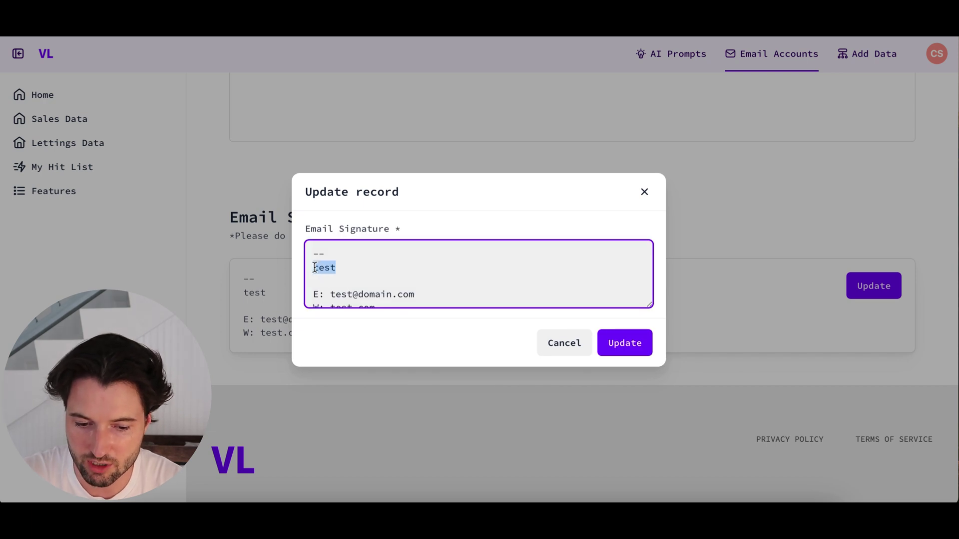
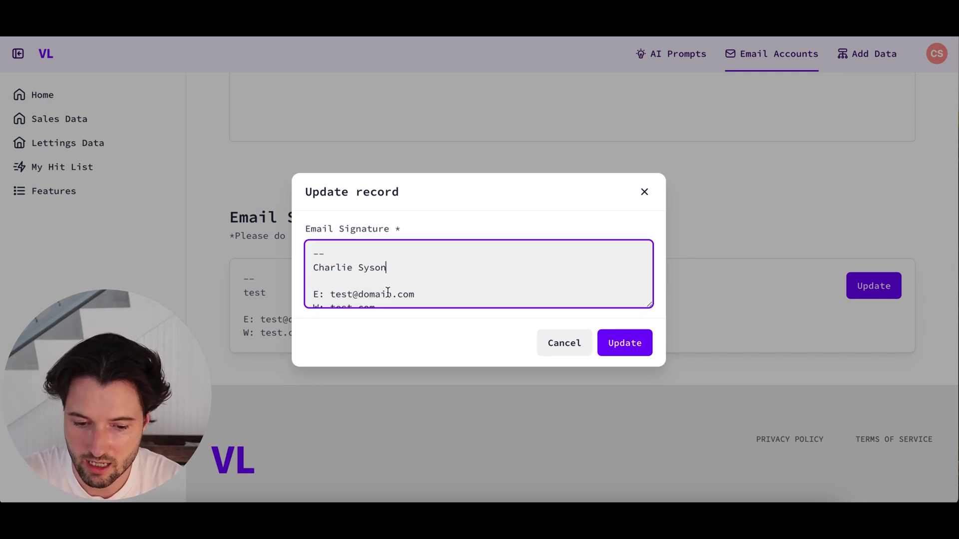
{"action": "type", "text": "n"}
{"action": "scroll", "coordinate": [388, 291], "scroll_direction": "down", "scroll_amount": 1}
{"action": "left_click_drag", "start_coordinate": [421, 278], "coordinate": [333, 275]}
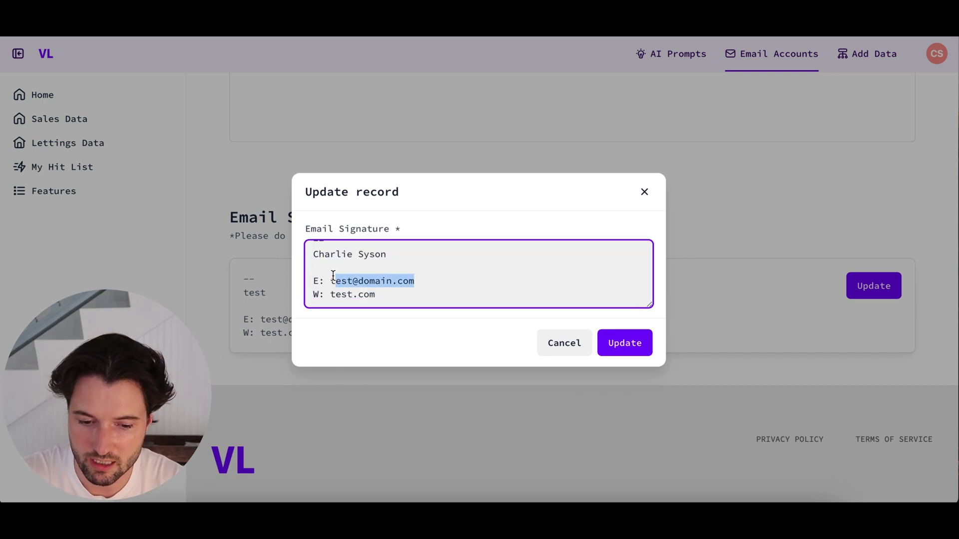
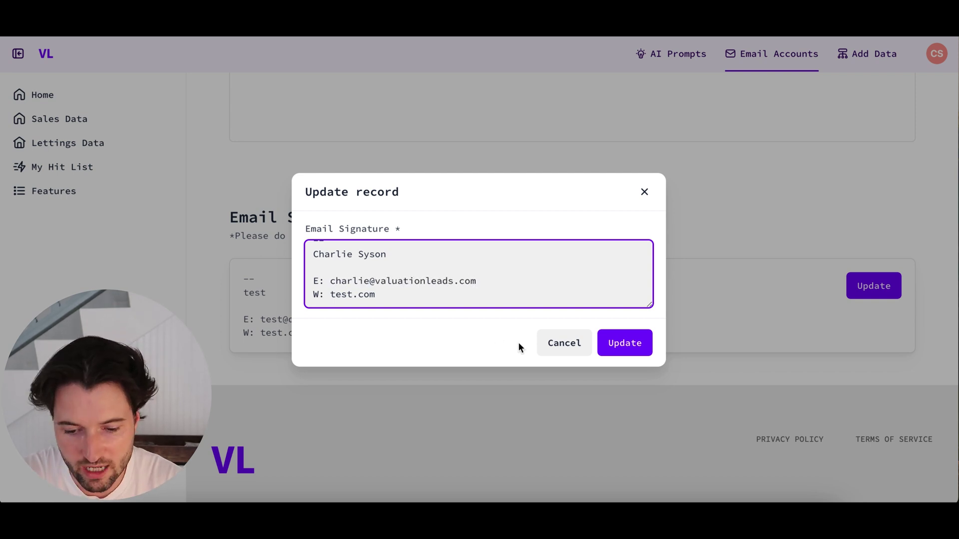
{"action": "left_click", "coordinate": [623, 341]}
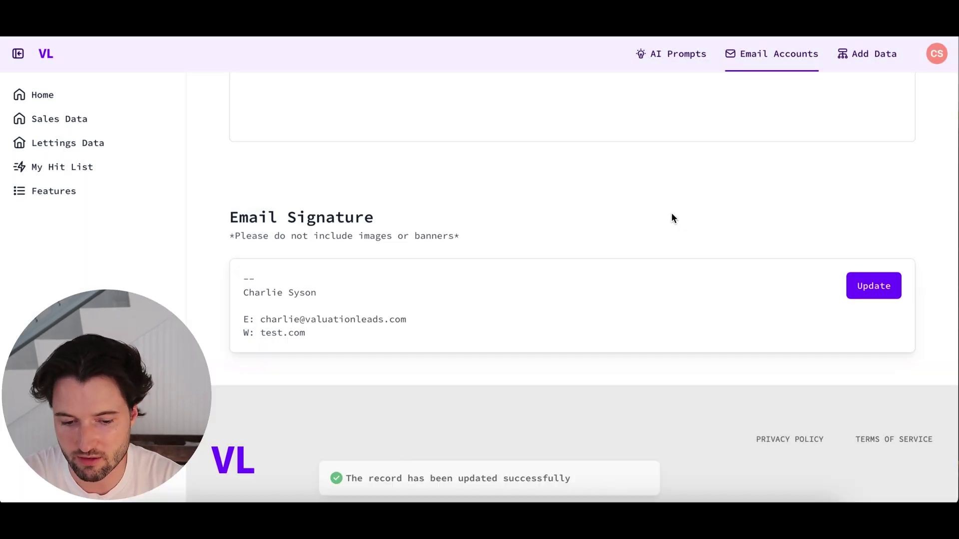
{"action": "scroll", "coordinate": [542, 266], "scroll_direction": "up", "scroll_amount": 7}
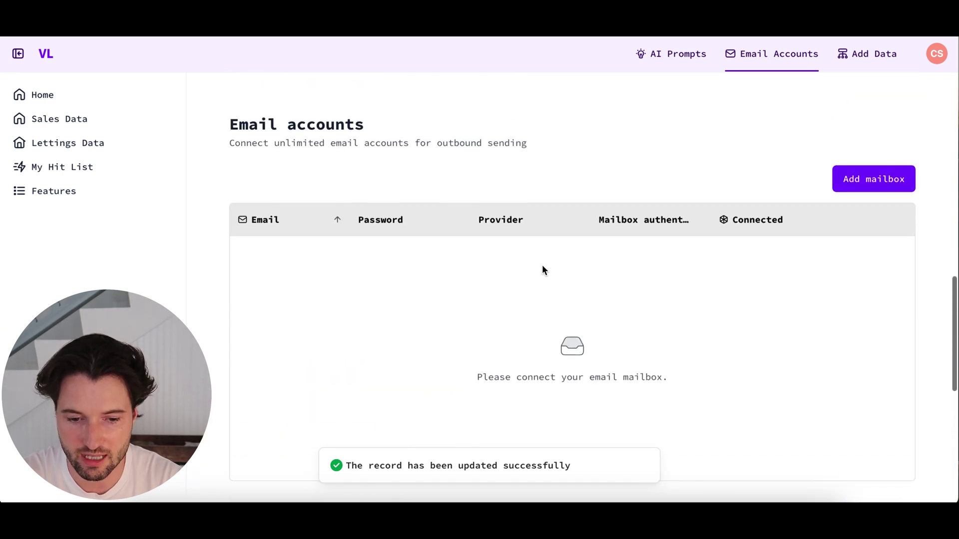
{"action": "scroll", "coordinate": [543, 270], "scroll_direction": "up", "scroll_amount": 5}
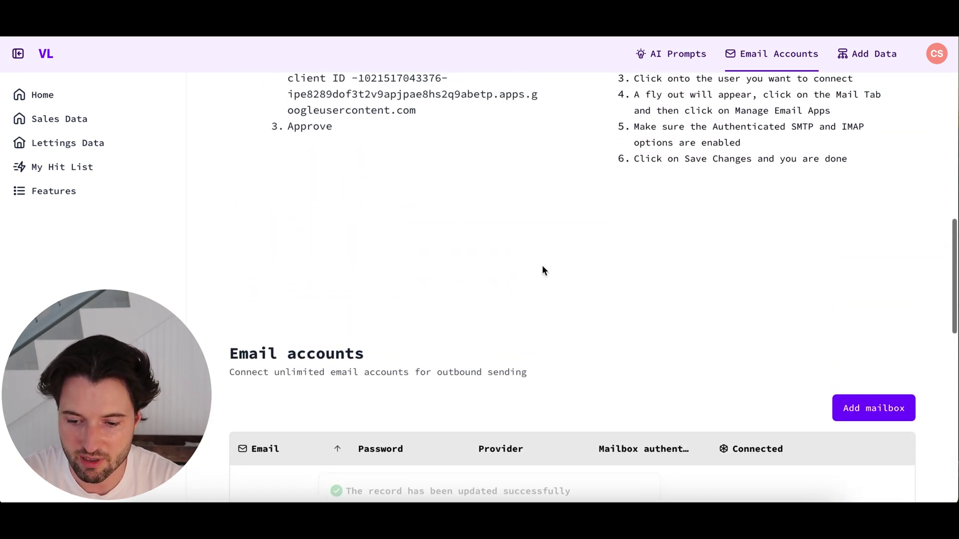
{"action": "scroll", "coordinate": [544, 270], "scroll_direction": "down", "scroll_amount": 4}
{"action": "scroll", "coordinate": [756, 187], "scroll_direction": "down", "scroll_amount": 1}
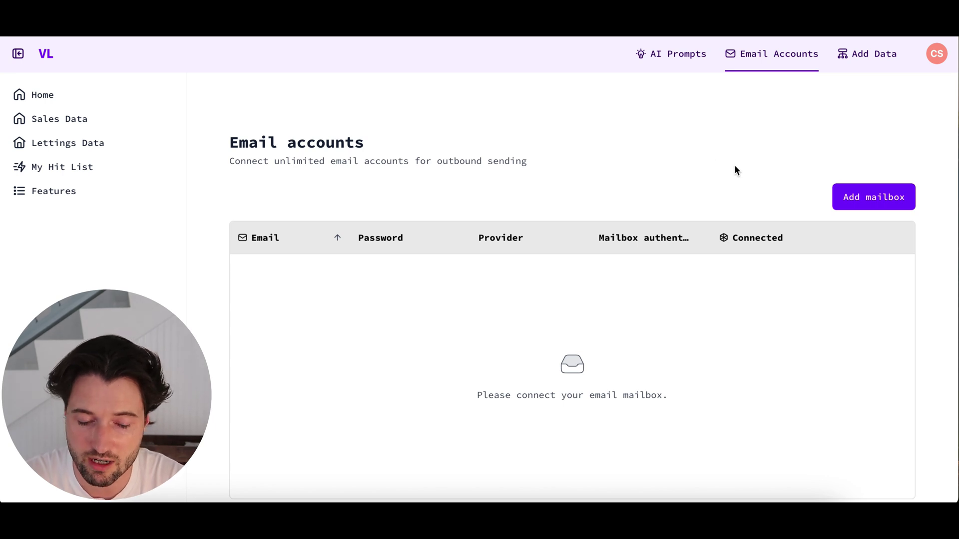
{"action": "scroll", "coordinate": [681, 201], "scroll_direction": "up", "scroll_amount": 1}
- Go to the AI Prompts page and briefly expand the Applicants with addresses prompt
{"action": "left_click", "coordinate": [672, 52]}
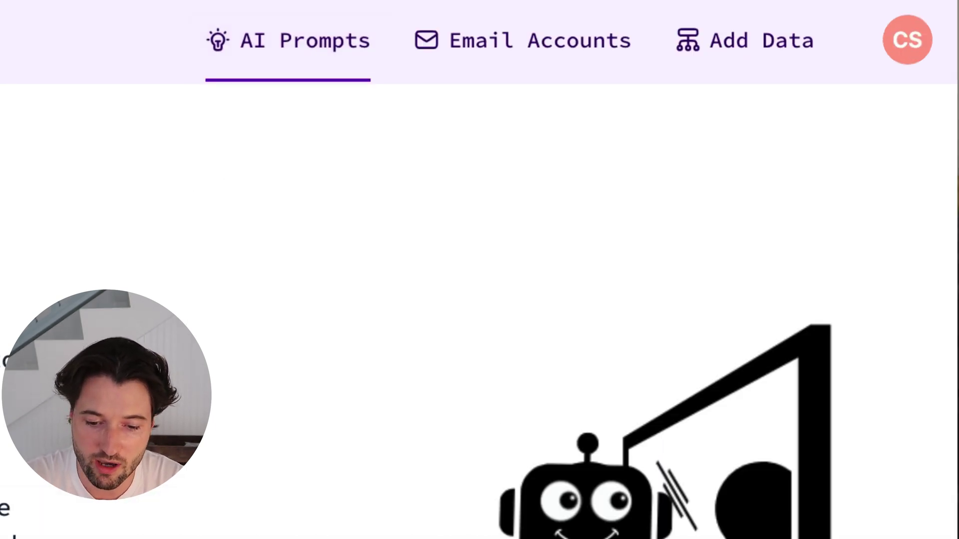
{"action": "scroll", "coordinate": [479, 299], "scroll_direction": "down", "scroll_amount": 5}
{"action": "scroll", "coordinate": [167, 340], "scroll_direction": "down", "scroll_amount": 5}
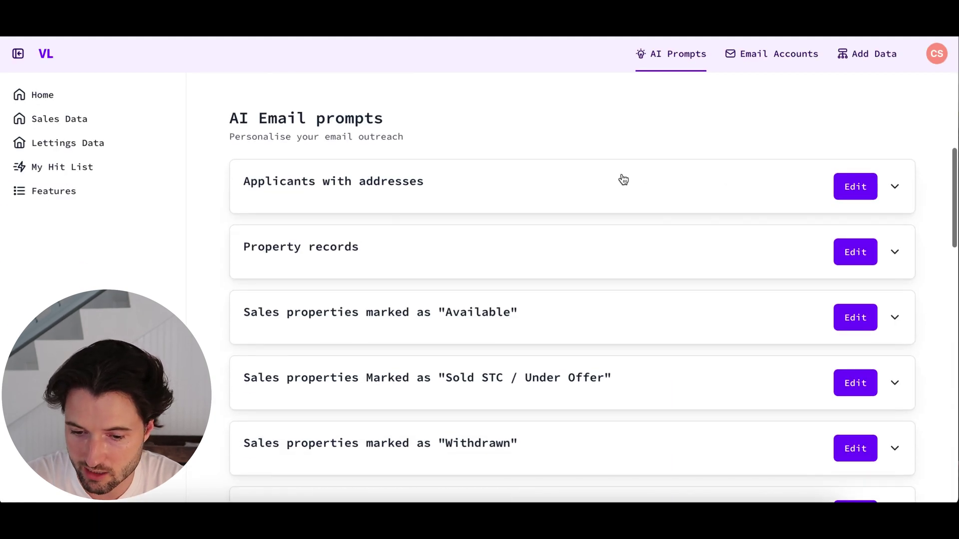
{"action": "left_click", "coordinate": [617, 185]}
{"action": "scroll", "coordinate": [615, 163], "scroll_direction": "up", "scroll_amount": 2}
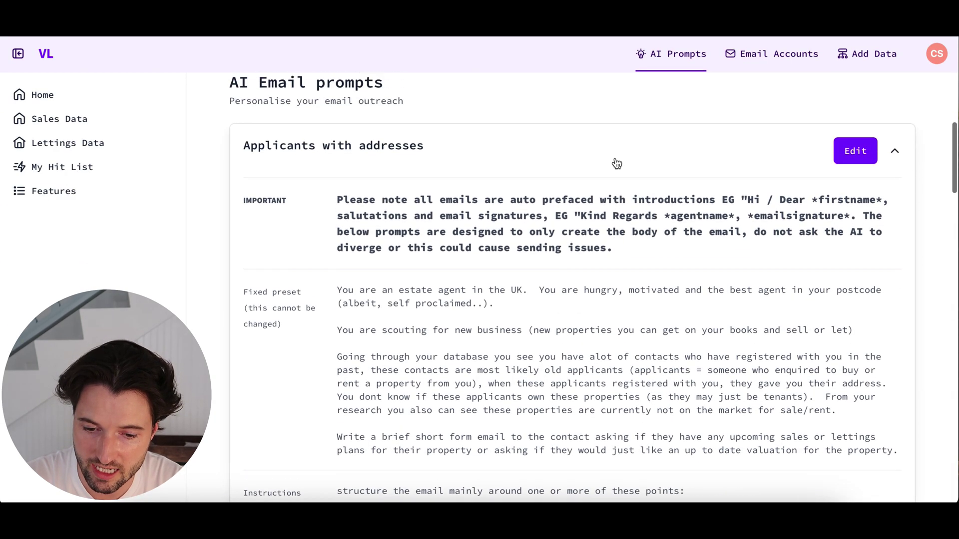
{"action": "left_click", "coordinate": [614, 160]}
{"action": "scroll", "coordinate": [615, 160], "scroll_direction": "down", "scroll_amount": 4}
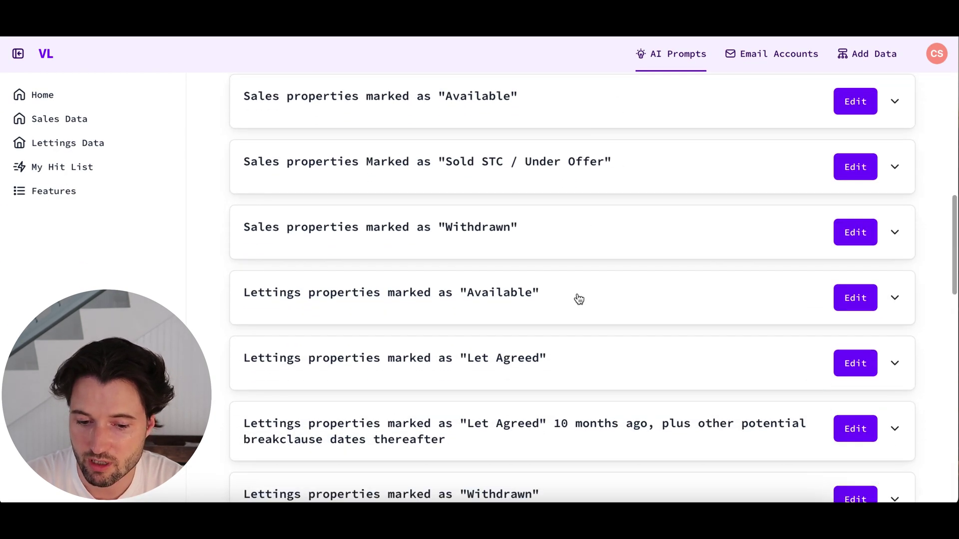
- Expand the Lettings properties marked as "Available" prompt and read through its instructions
{"action": "left_click", "coordinate": [584, 308]}
{"action": "scroll", "coordinate": [583, 279], "scroll_direction": "down", "scroll_amount": 5}
{"action": "scroll", "coordinate": [599, 280], "scroll_direction": "up", "scroll_amount": 3}
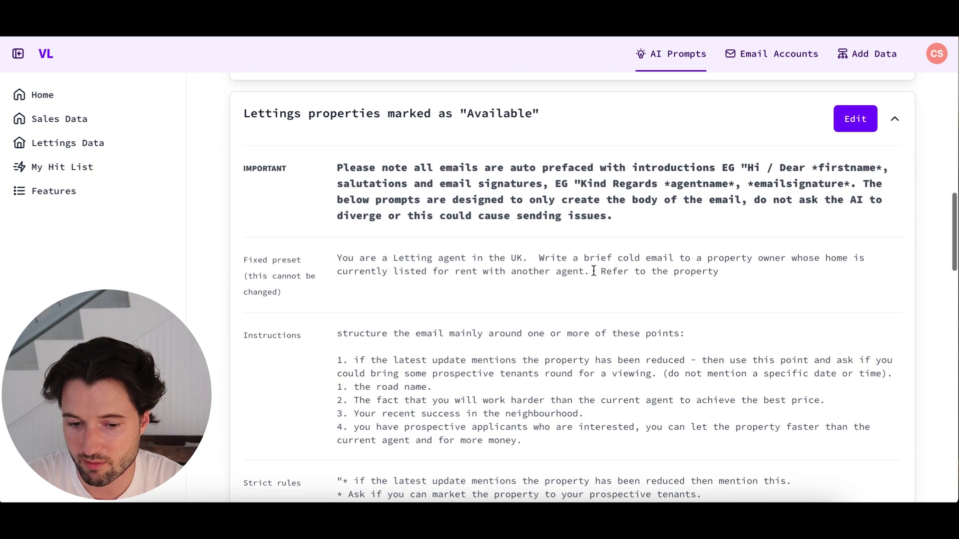
{"action": "scroll", "coordinate": [599, 271], "scroll_direction": "down", "scroll_amount": 1}
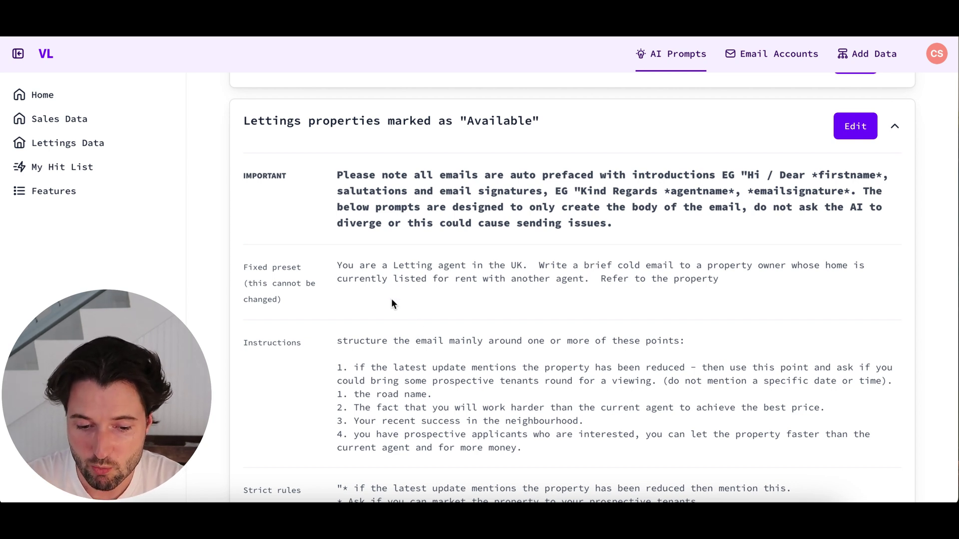
{"action": "left_click_drag", "start_coordinate": [335, 261], "coordinate": [409, 288]}
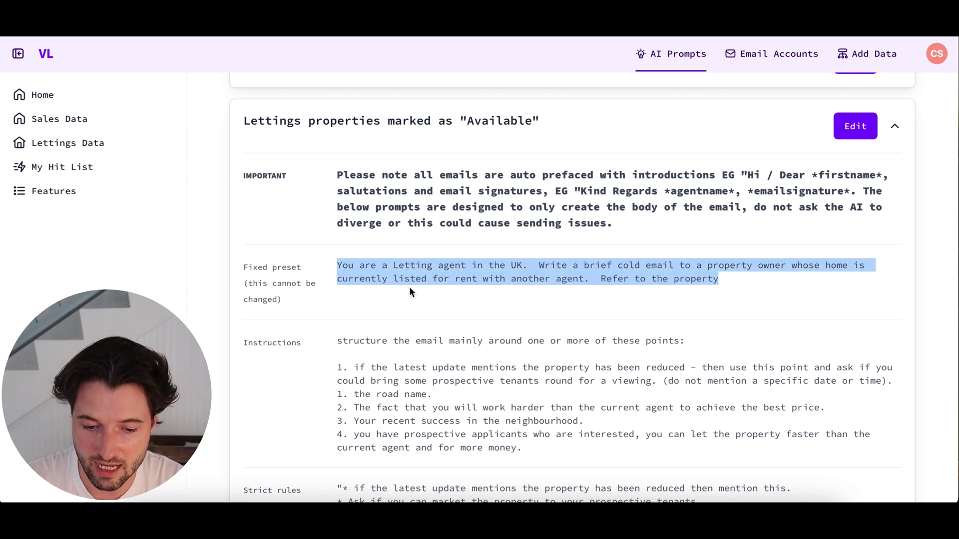
{"action": "scroll", "coordinate": [409, 287], "scroll_direction": "down", "scroll_amount": 1}
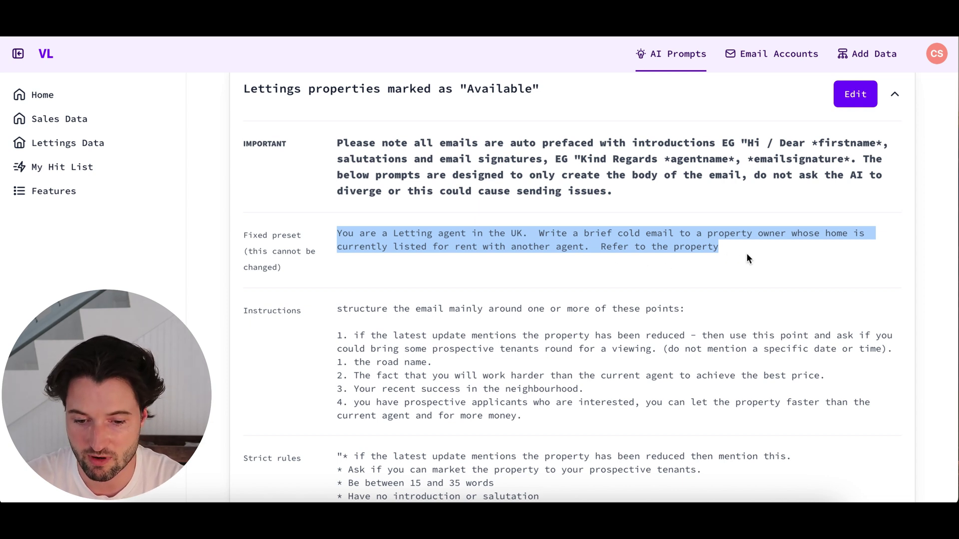
{"action": "scroll", "coordinate": [747, 254], "scroll_direction": "down", "scroll_amount": 1}
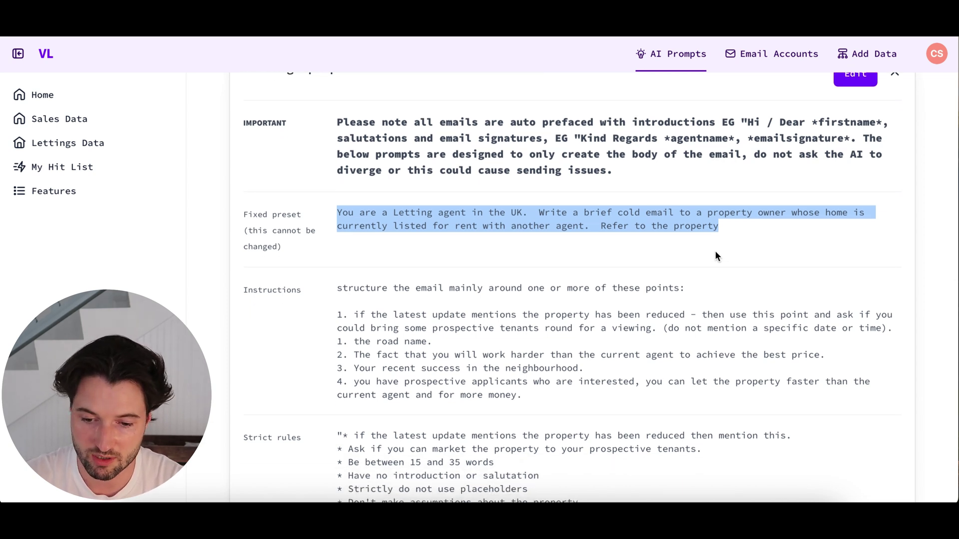
{"action": "scroll", "coordinate": [715, 250], "scroll_direction": "down", "scroll_amount": 1}
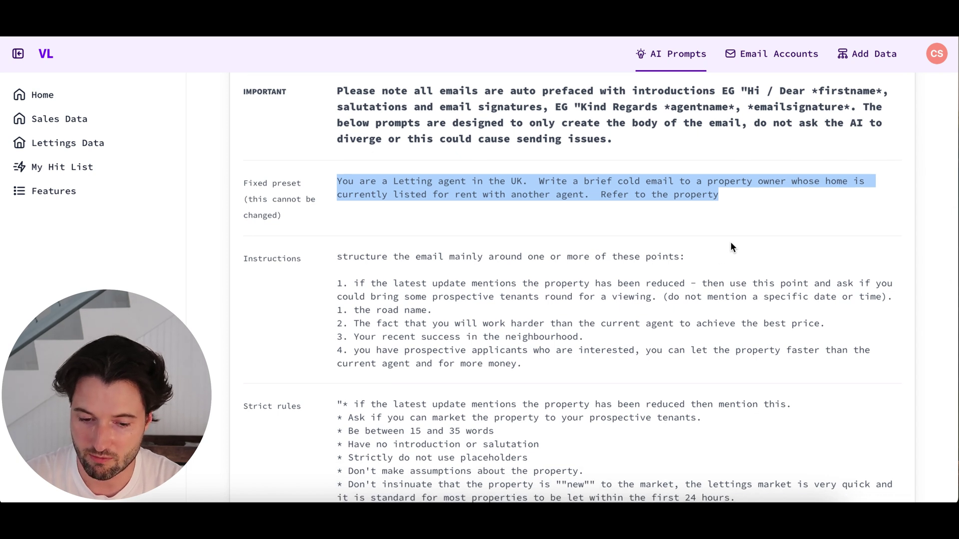
{"action": "scroll", "coordinate": [730, 244], "scroll_direction": "down", "scroll_amount": 1}
{"action": "left_click_drag", "start_coordinate": [354, 234], "coordinate": [389, 236]}
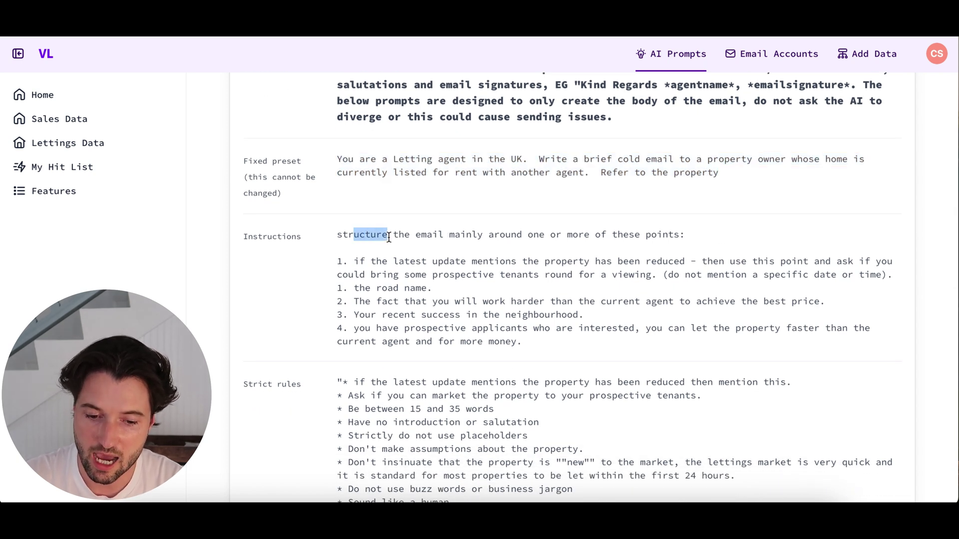
{"action": "left_click", "coordinate": [402, 259]}
{"action": "left_click_drag", "start_coordinate": [353, 262], "coordinate": [427, 288]}
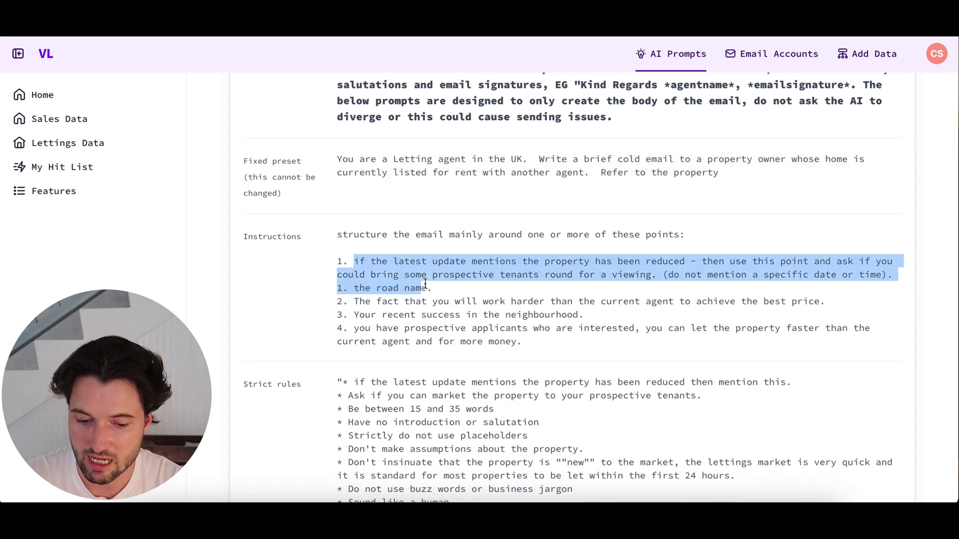
{"action": "scroll", "coordinate": [439, 284], "scroll_direction": "down", "scroll_amount": 3}
{"action": "scroll", "coordinate": [427, 285], "scroll_direction": "up", "scroll_amount": 6}
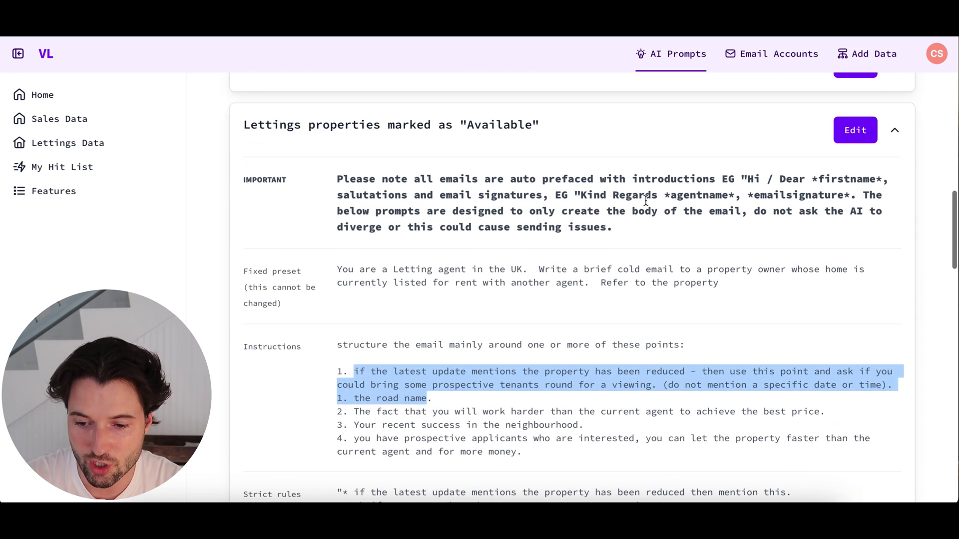
- Open the Lettings "Available" prompt editor, close it without saving, and collapse the card
{"action": "left_click", "coordinate": [848, 140]}
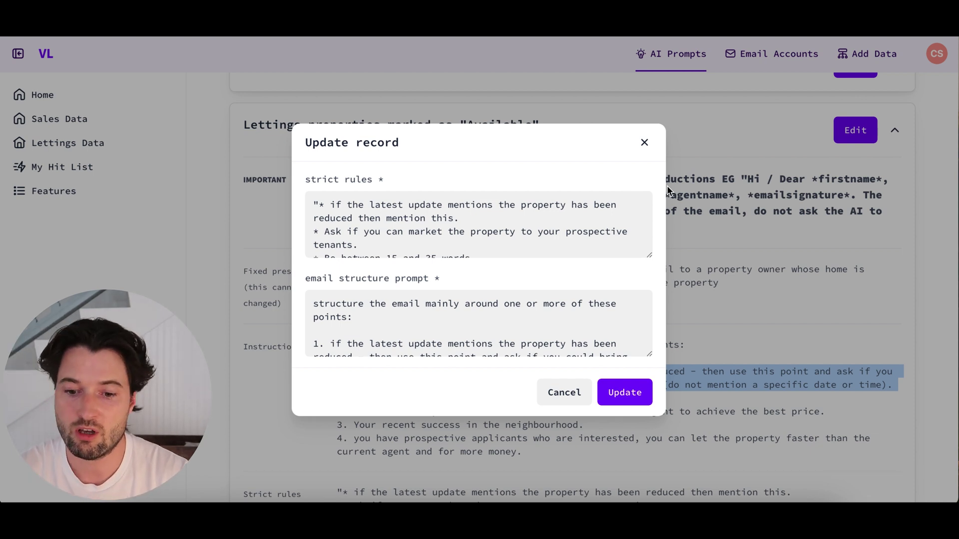
{"action": "left_click", "coordinate": [645, 143]}
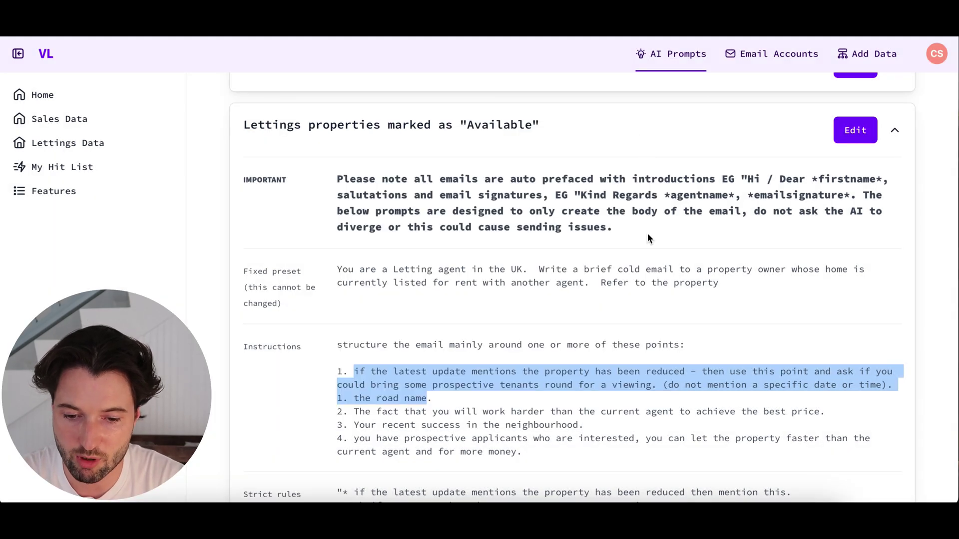
{"action": "scroll", "coordinate": [648, 234], "scroll_direction": "up", "scroll_amount": 1}
{"action": "left_click", "coordinate": [653, 200]}
- Briefly expand and collapse the Property records prompt
{"action": "scroll", "coordinate": [653, 201], "scroll_direction": "down", "scroll_amount": 1}
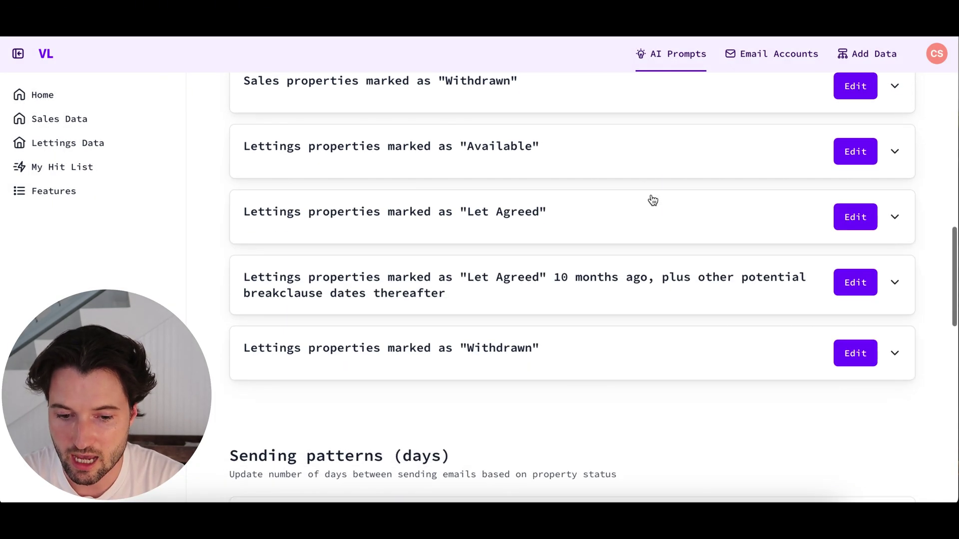
{"action": "scroll", "coordinate": [652, 201], "scroll_direction": "up", "scroll_amount": 5}
{"action": "scroll", "coordinate": [652, 200], "scroll_direction": "up", "scroll_amount": 1}
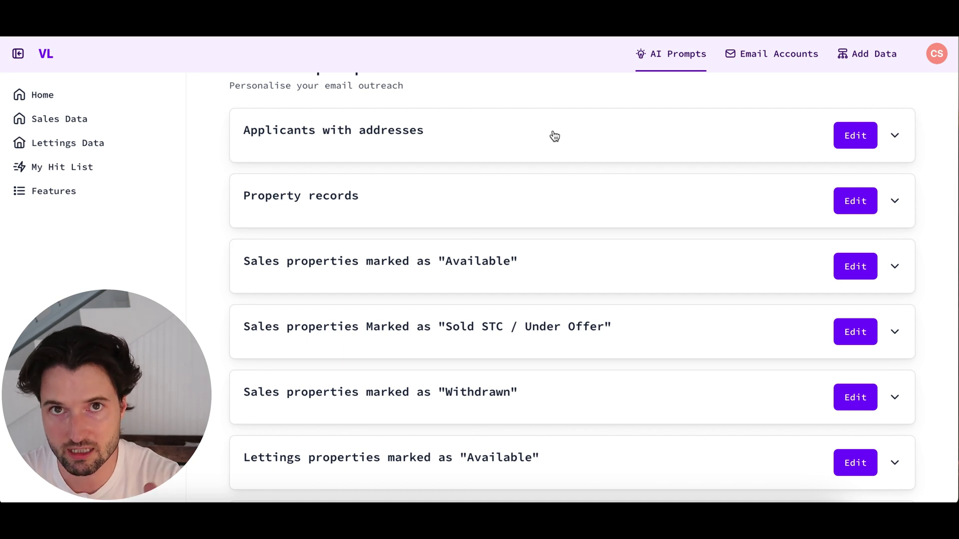
{"action": "left_click", "coordinate": [526, 208]}
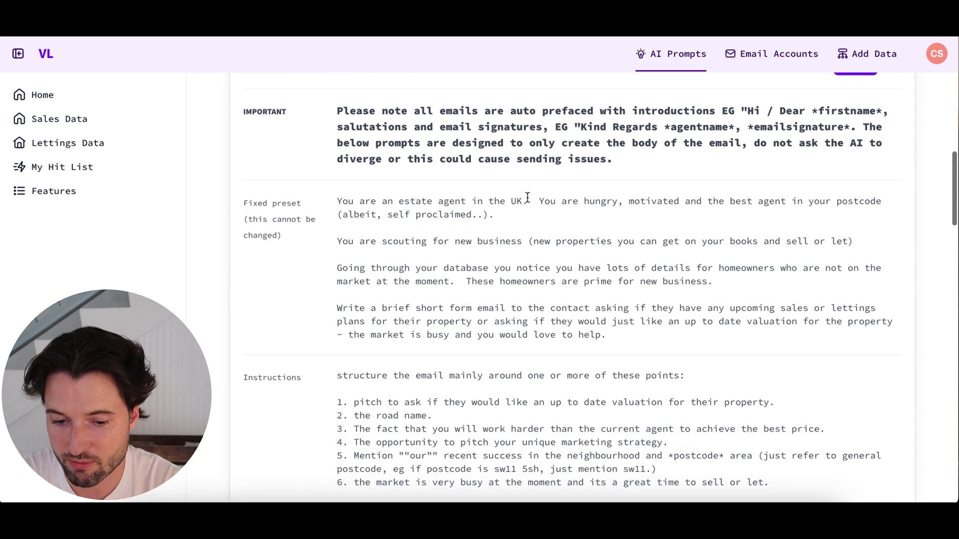
{"action": "left_click", "coordinate": [526, 138]}
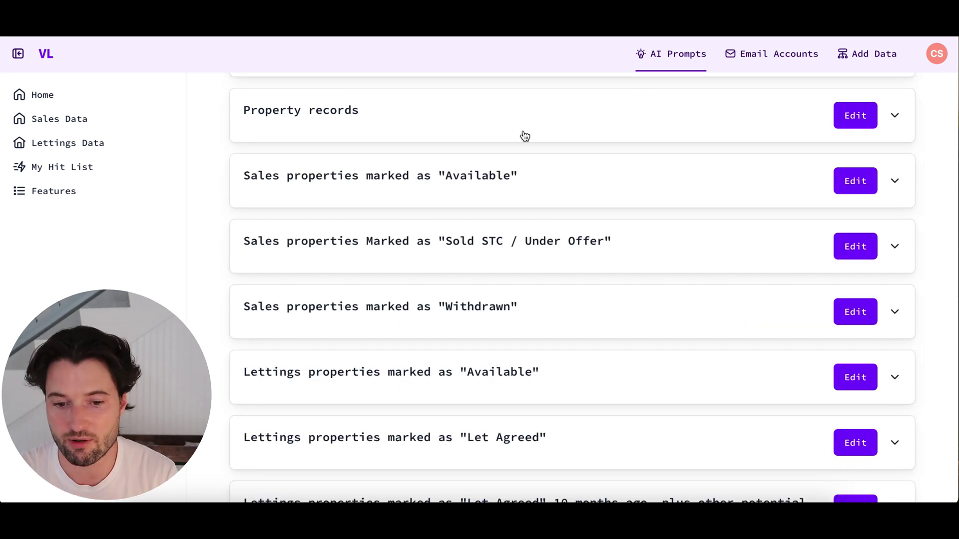
- Scroll past the status prompts to Sending patterns, currently 45, 7 and 30 days
{"action": "scroll", "coordinate": [521, 138], "scroll_direction": "down", "scroll_amount": 1}
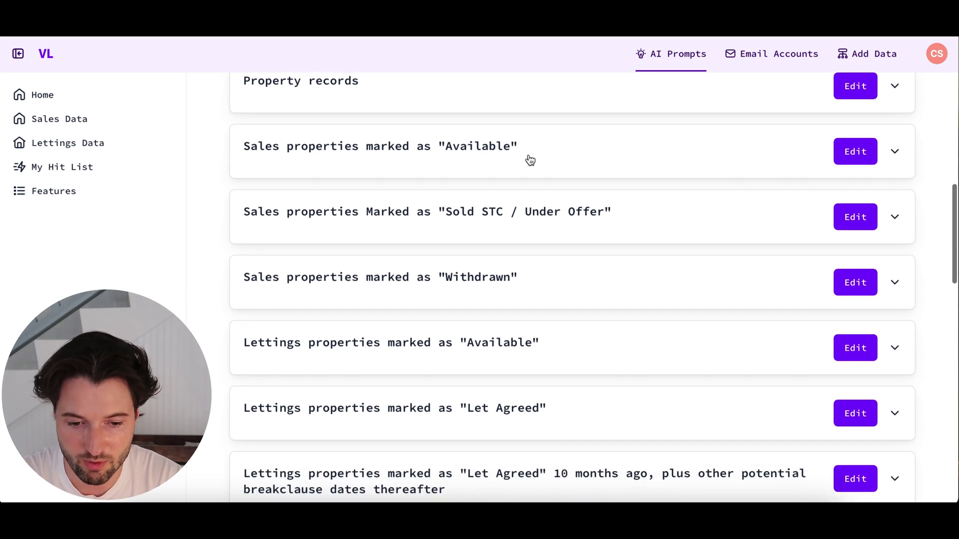
{"action": "scroll", "coordinate": [531, 160], "scroll_direction": "down", "scroll_amount": 1}
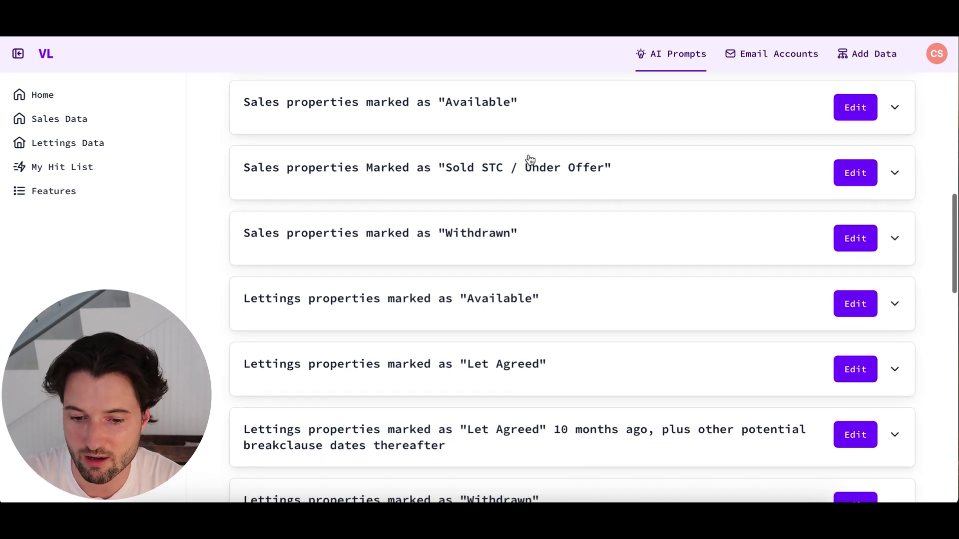
{"action": "scroll", "coordinate": [541, 172], "scroll_direction": "down", "scroll_amount": 1}
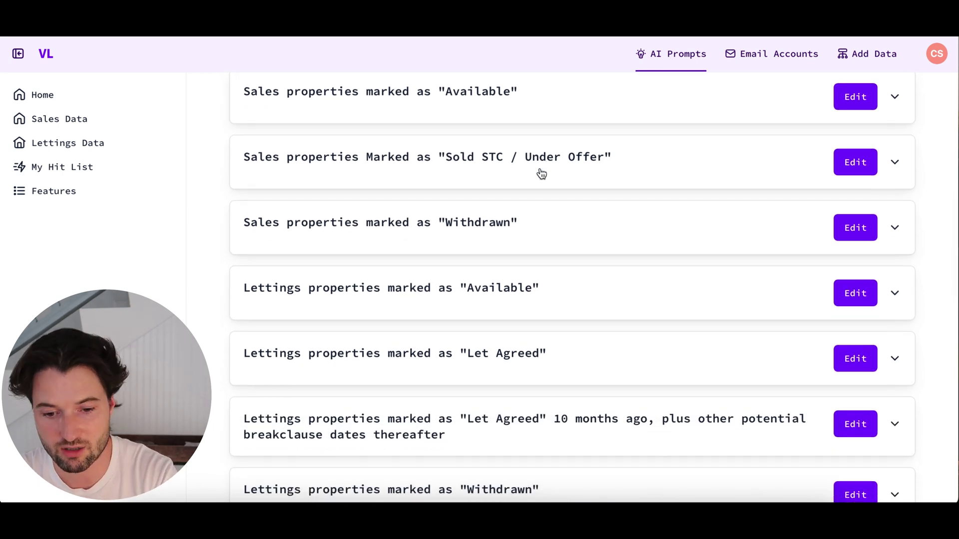
{"action": "scroll", "coordinate": [542, 171], "scroll_direction": "down", "scroll_amount": 1}
{"action": "scroll", "coordinate": [533, 200], "scroll_direction": "down", "scroll_amount": 1}
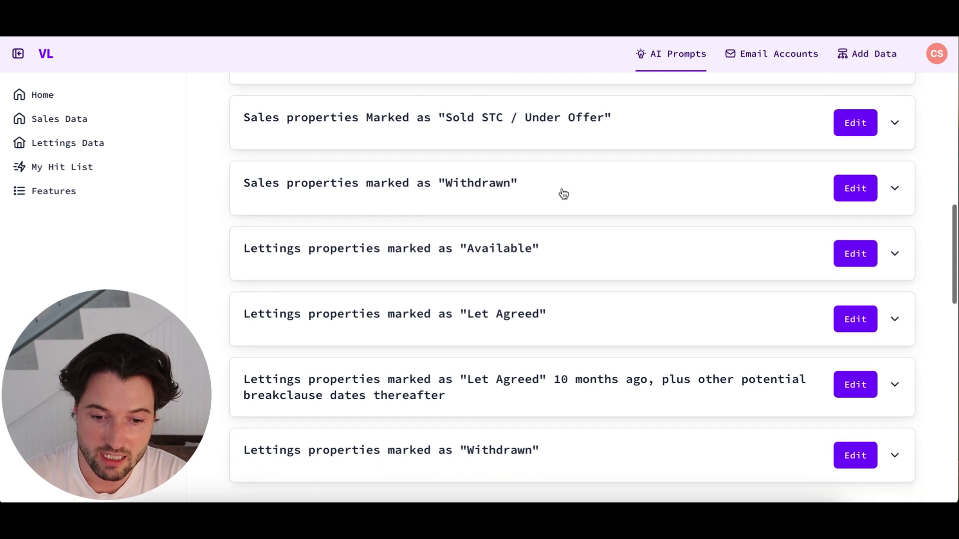
{"action": "scroll", "coordinate": [590, 194], "scroll_direction": "down", "scroll_amount": 1}
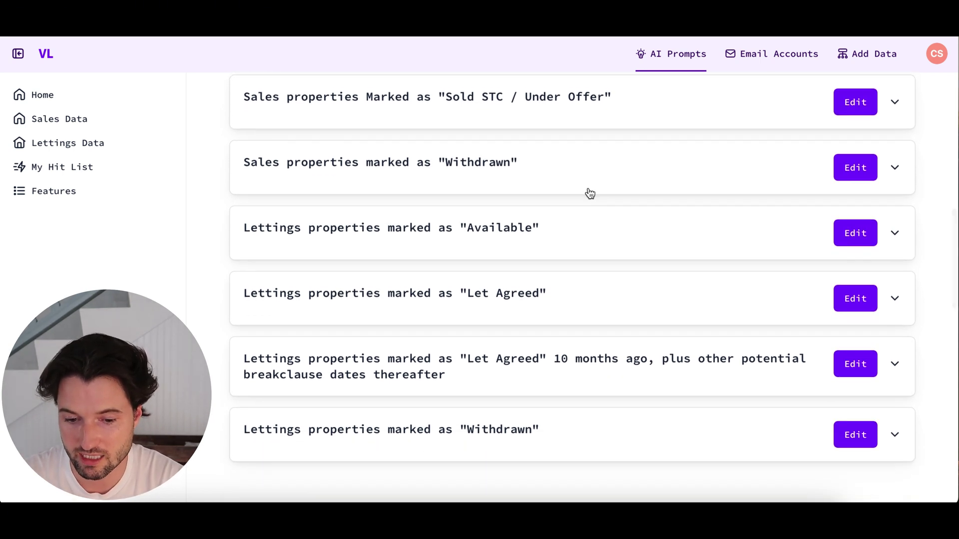
{"action": "scroll", "coordinate": [590, 197], "scroll_direction": "down", "scroll_amount": 3}
{"action": "scroll", "coordinate": [590, 201], "scroll_direction": "down", "scroll_amount": 2}
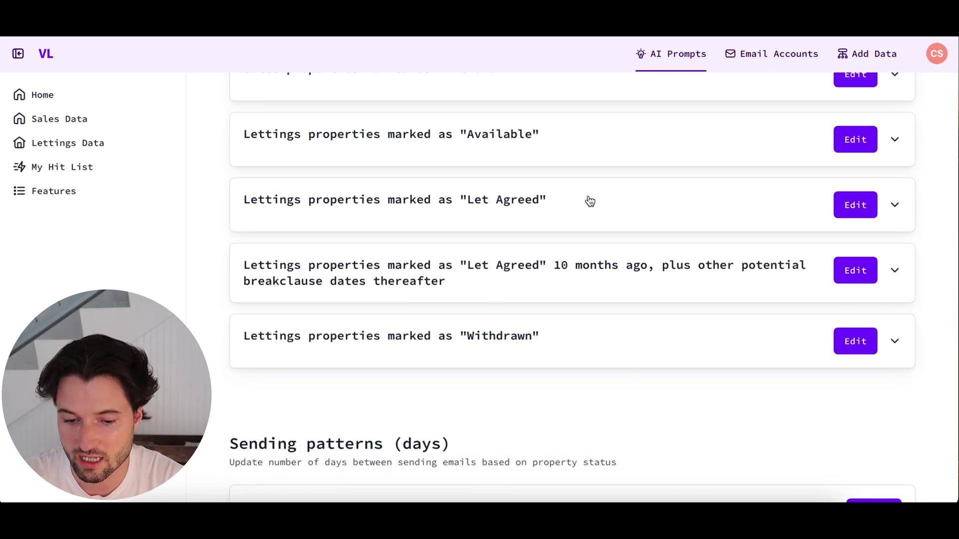
{"action": "scroll", "coordinate": [589, 201], "scroll_direction": "down", "scroll_amount": 2}
{"action": "scroll", "coordinate": [590, 201], "scroll_direction": "down", "scroll_amount": 1}
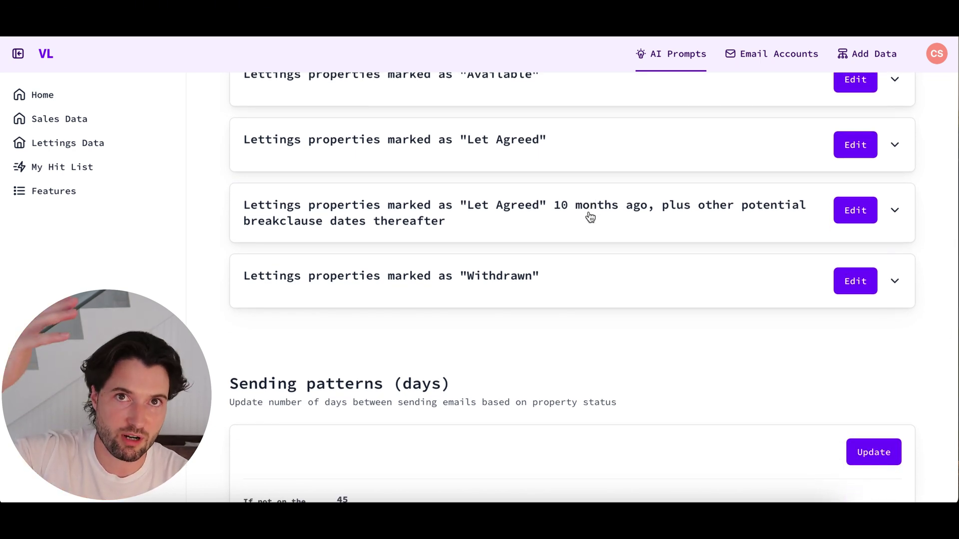
{"action": "scroll", "coordinate": [590, 216], "scroll_direction": "down", "scroll_amount": 5}
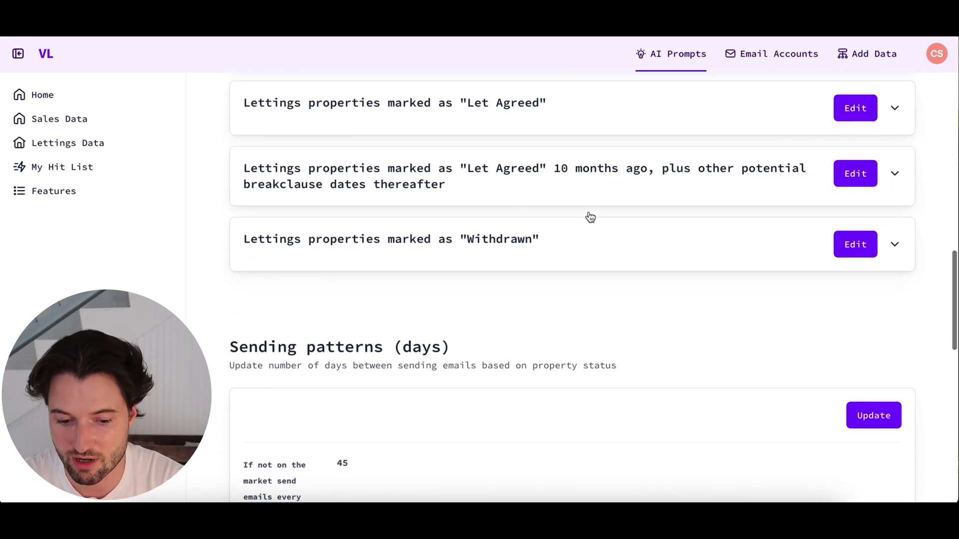
{"action": "scroll", "coordinate": [589, 216], "scroll_direction": "up", "scroll_amount": 1}
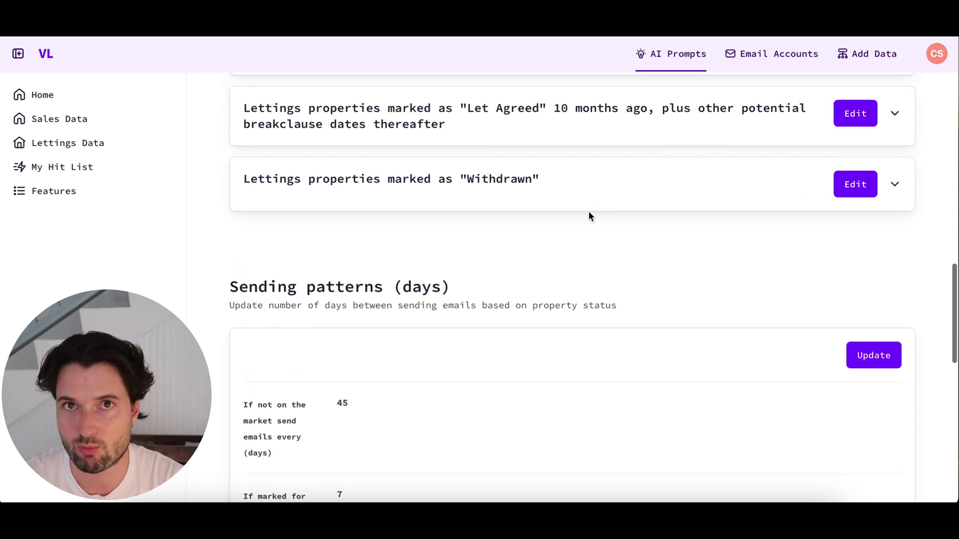
{"action": "scroll", "coordinate": [589, 214], "scroll_direction": "down", "scroll_amount": 4}
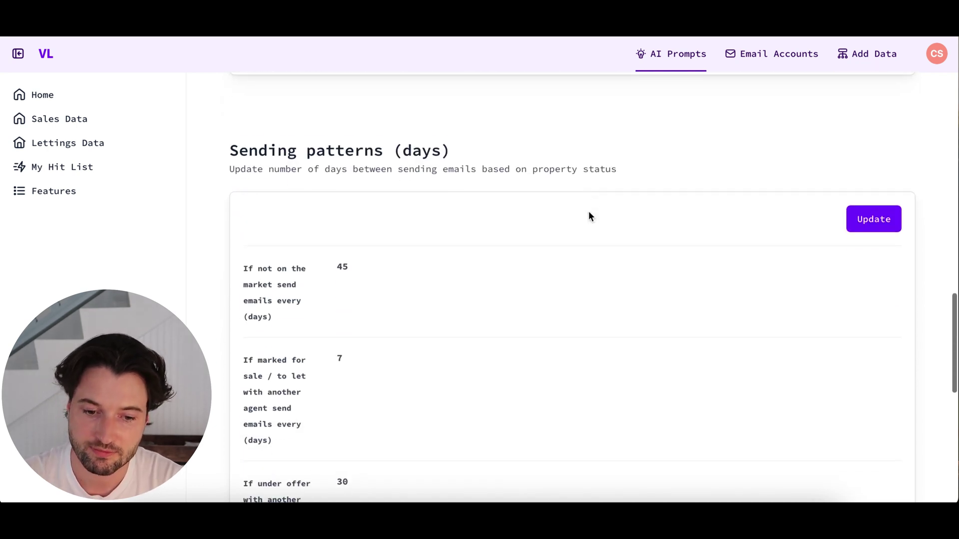
{"action": "scroll", "coordinate": [767, 214], "scroll_direction": "down", "scroll_amount": 1}
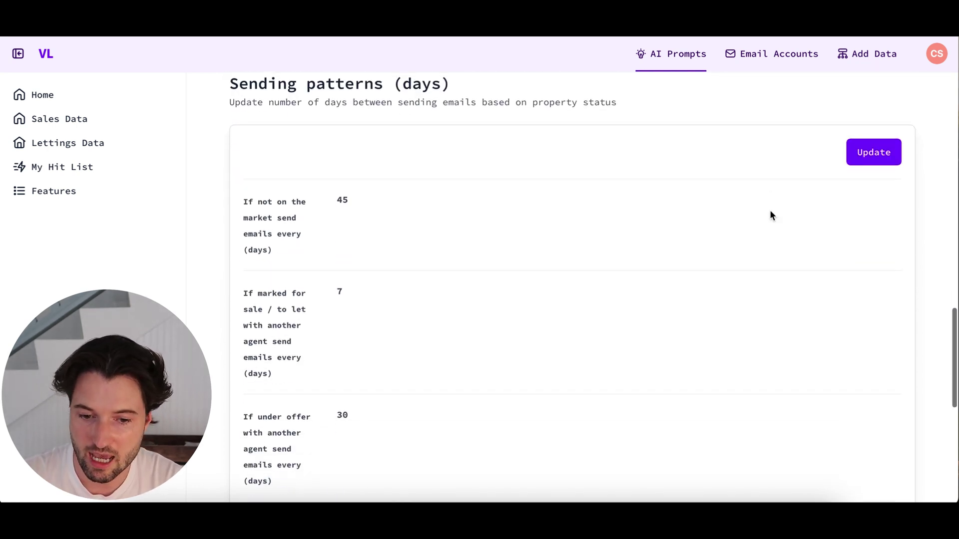
- Change sending patterns to 90 days for Not on market and 3 days for Available, and save
{"action": "left_click", "coordinate": [883, 155]}
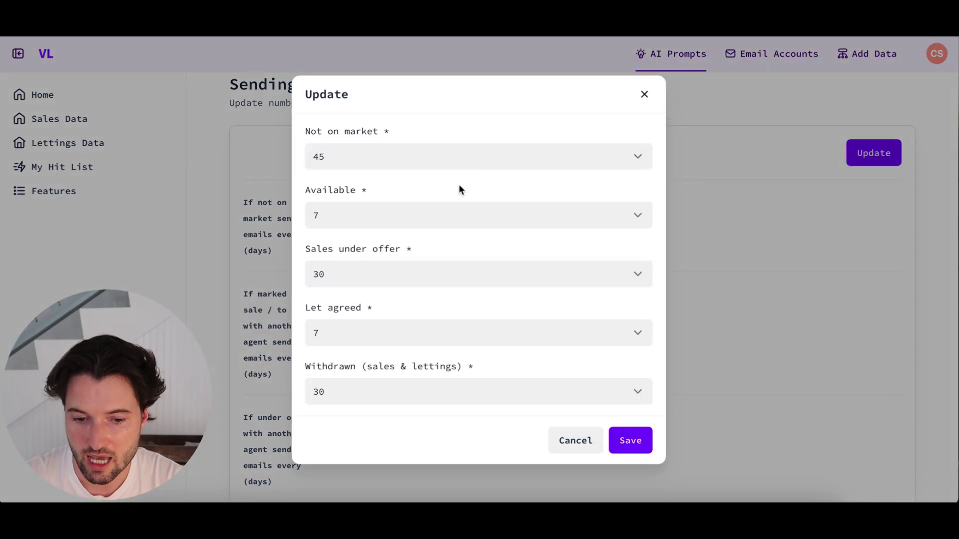
{"action": "left_click", "coordinate": [348, 150]}
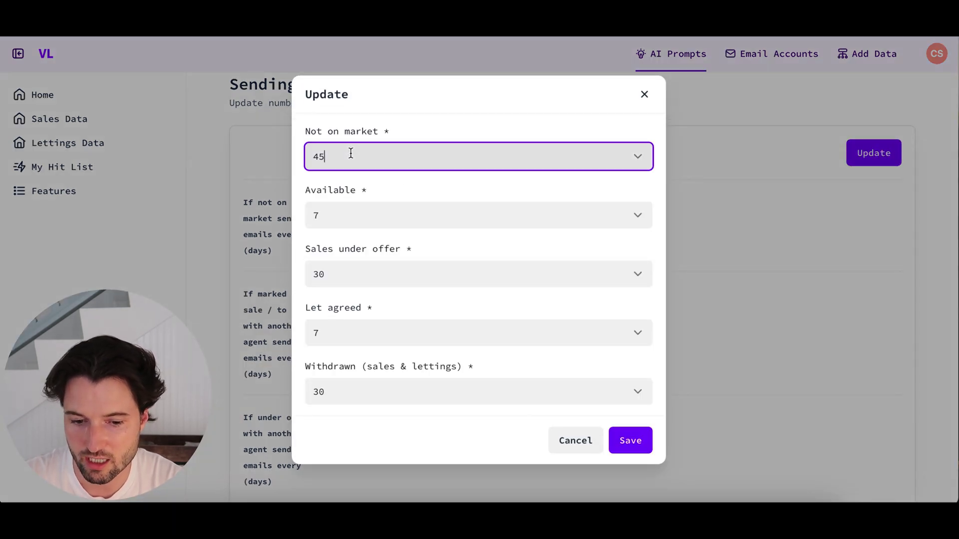
{"action": "scroll", "coordinate": [427, 283], "scroll_direction": "down", "scroll_amount": 1}
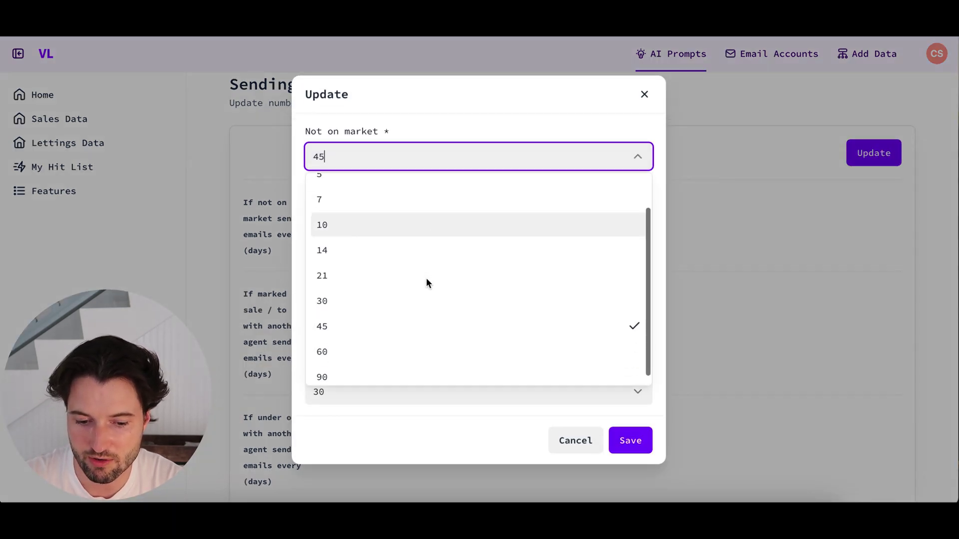
{"action": "left_click", "coordinate": [378, 366]}
{"action": "left_click", "coordinate": [402, 220]}
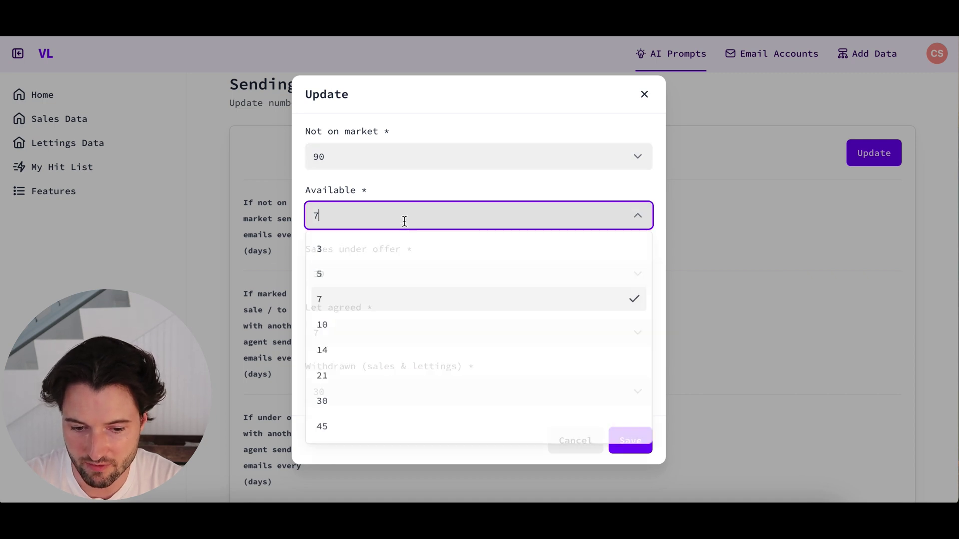
{"action": "left_click", "coordinate": [402, 214]}
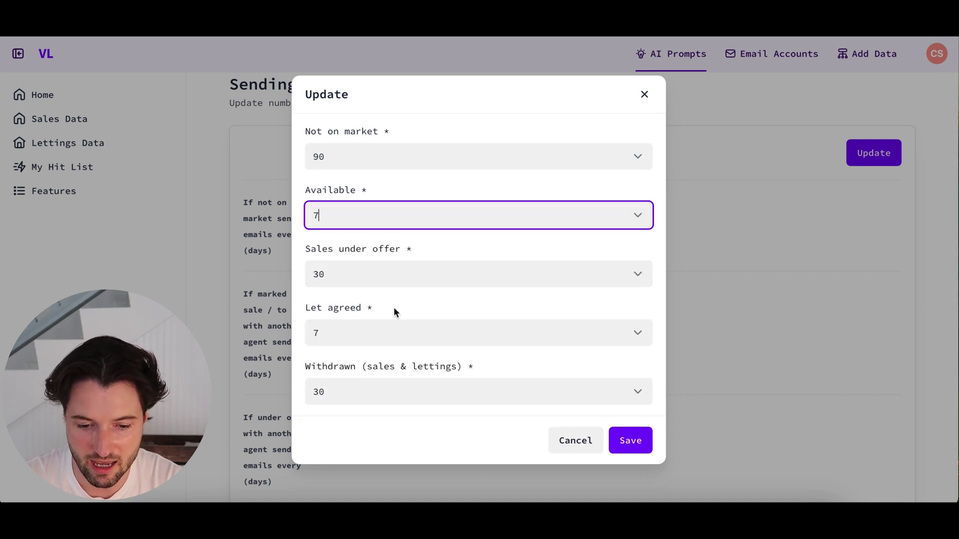
{"action": "left_click", "coordinate": [385, 220]}
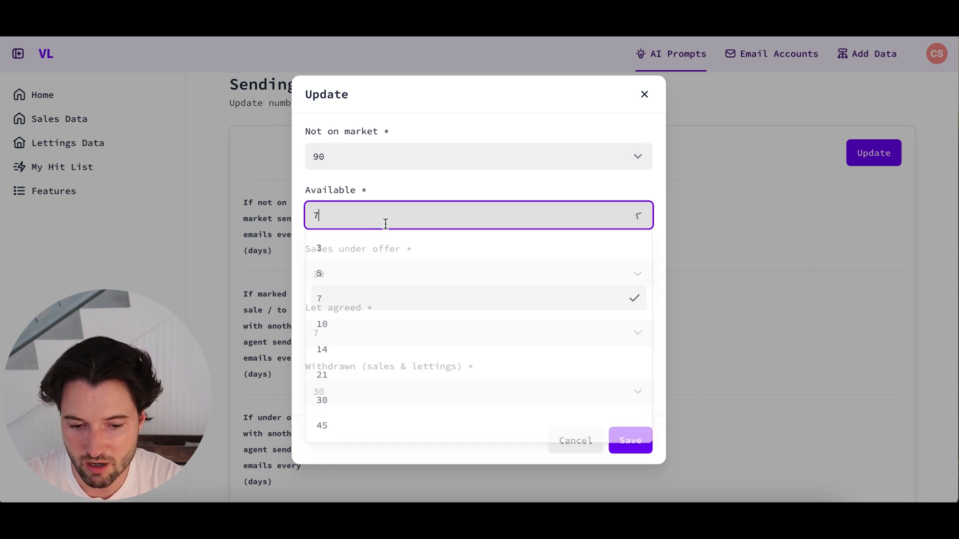
{"action": "left_click", "coordinate": [357, 253]}
{"action": "left_click", "coordinate": [628, 444]}
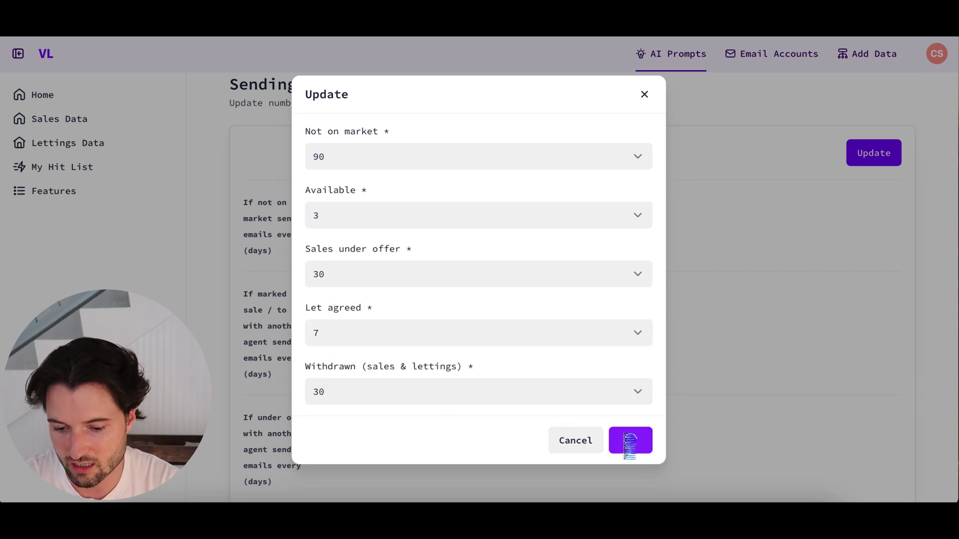
{"action": "scroll", "coordinate": [529, 215], "scroll_direction": "up", "scroll_amount": 10}
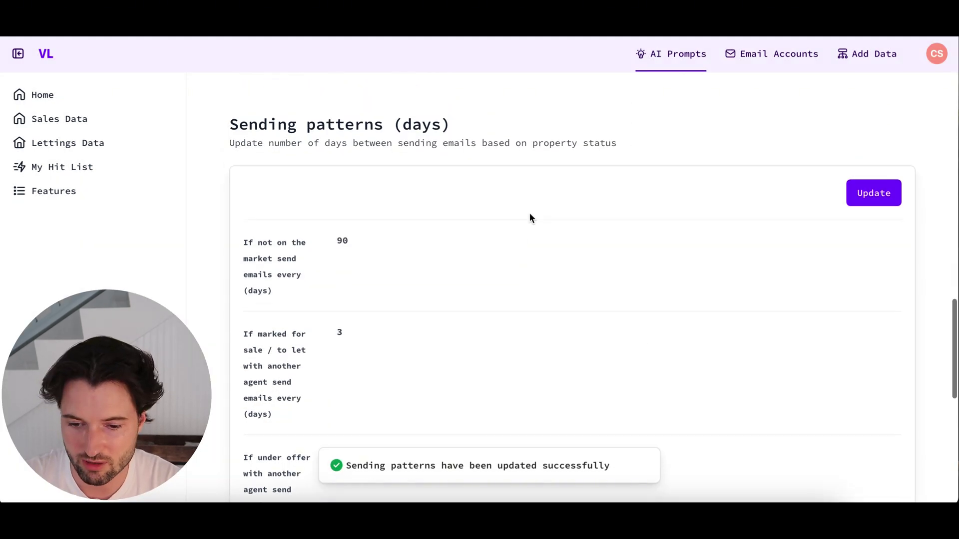
{"action": "scroll", "coordinate": [530, 219], "scroll_direction": "up", "scroll_amount": 5}
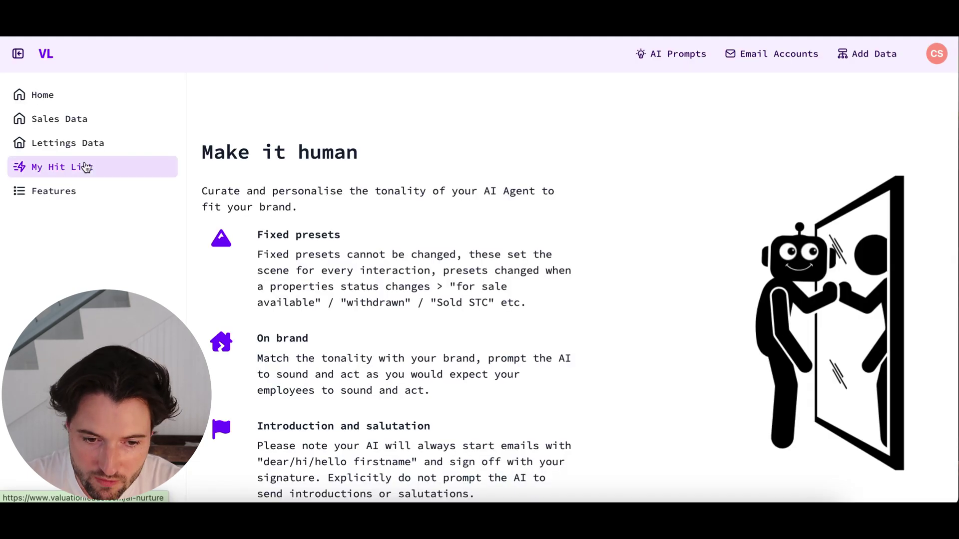
{"action": "left_click", "coordinate": [86, 167]}
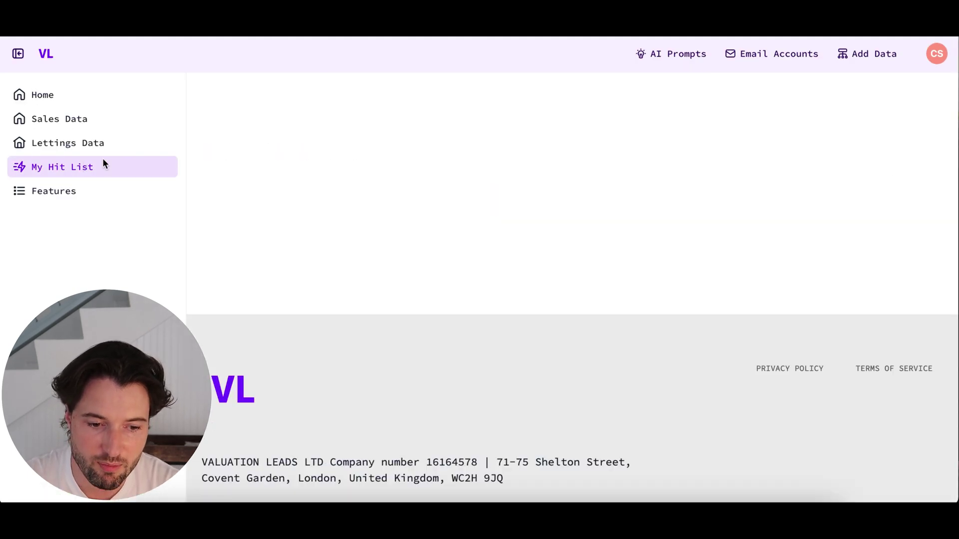
{"action": "scroll", "coordinate": [412, 252], "scroll_direction": "down", "scroll_amount": 10}
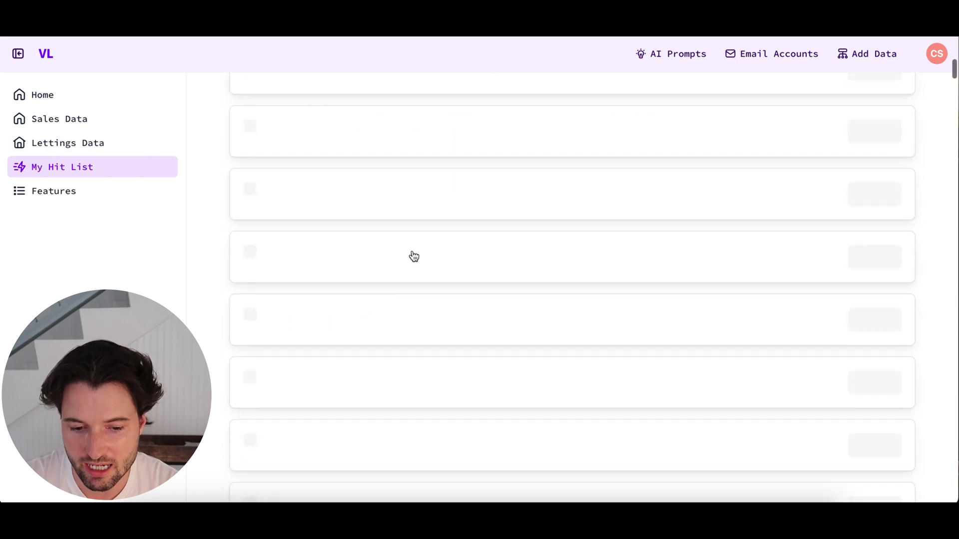
{"action": "left_click", "coordinate": [445, 169]}
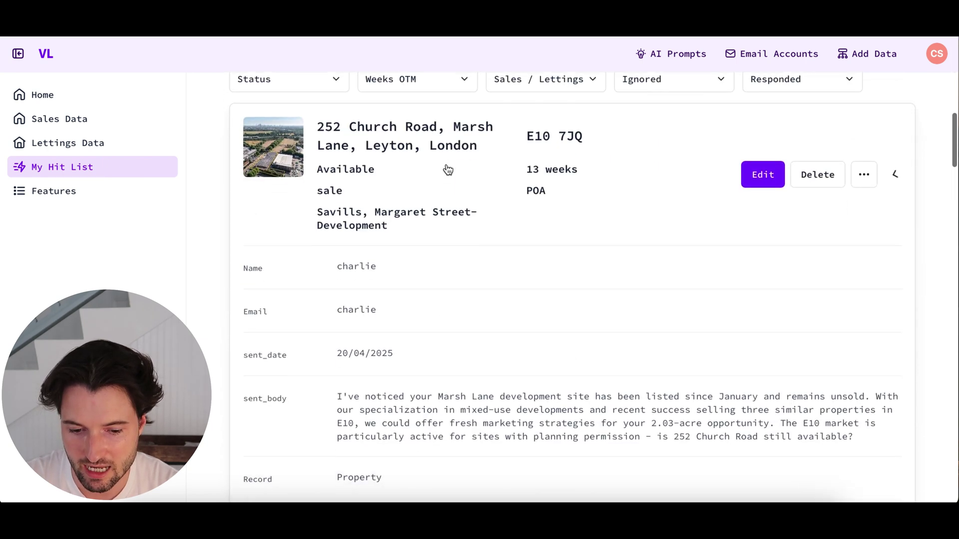
{"action": "scroll", "coordinate": [423, 360], "scroll_direction": "down", "scroll_amount": 2}
{"action": "left_click_drag", "start_coordinate": [426, 387], "coordinate": [321, 334]}
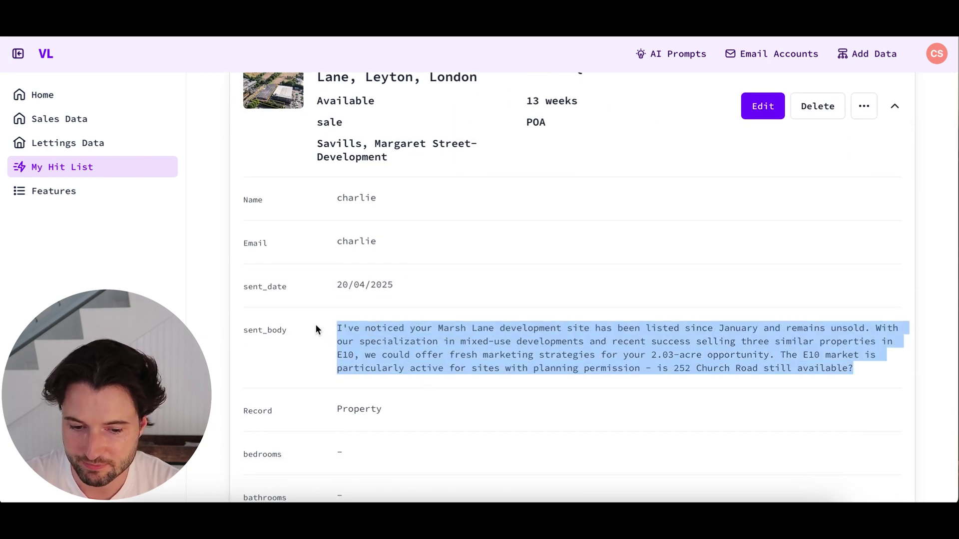
{"action": "scroll", "coordinate": [316, 328], "scroll_direction": "down", "scroll_amount": 1}
{"action": "scroll", "coordinate": [316, 327], "scroll_direction": "up", "scroll_amount": 3}
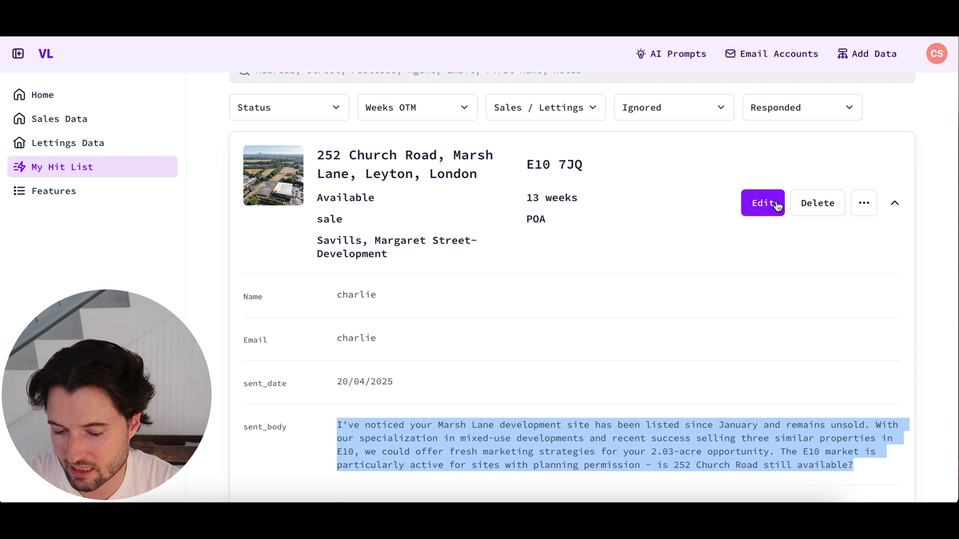
{"action": "left_click", "coordinate": [894, 205]}
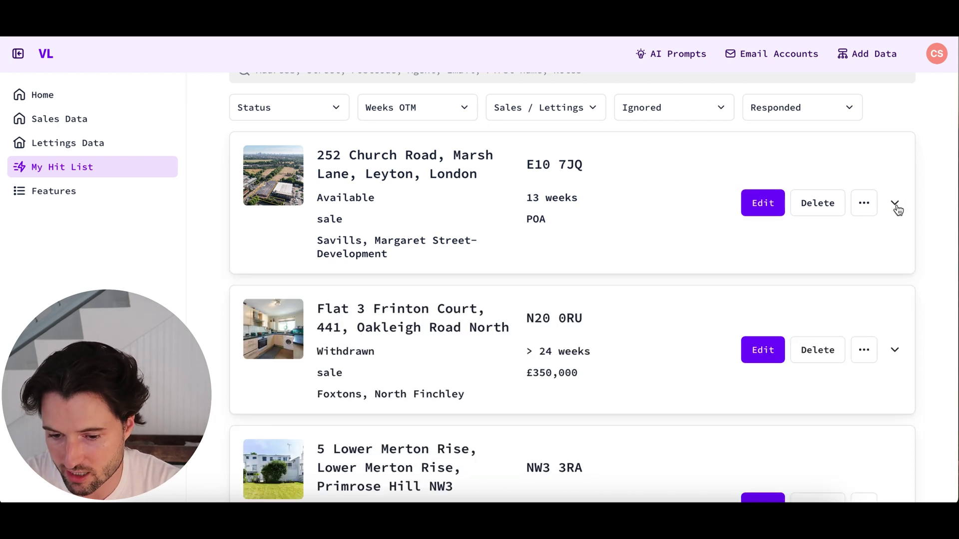
{"action": "left_click", "coordinate": [757, 209]}
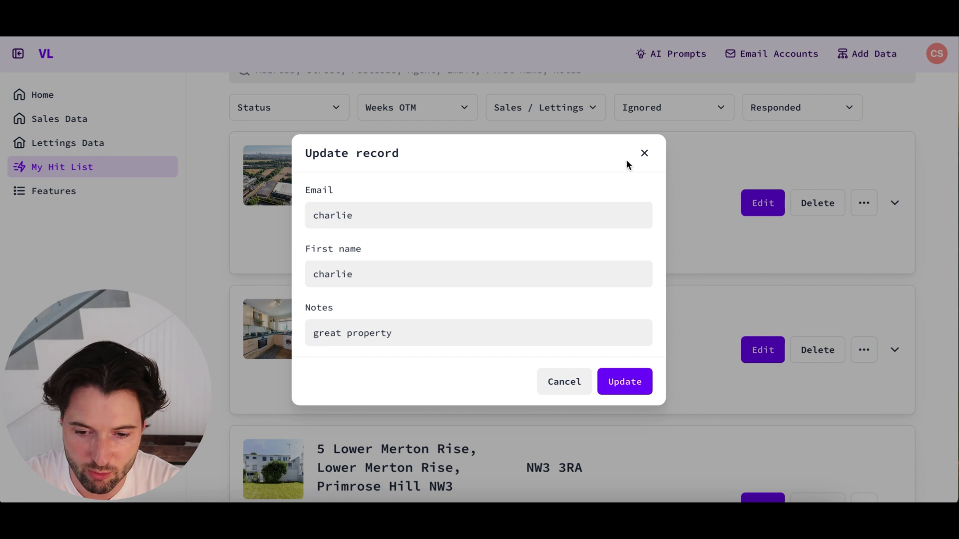
{"action": "left_click", "coordinate": [646, 153]}
{"action": "left_click", "coordinate": [866, 205]}
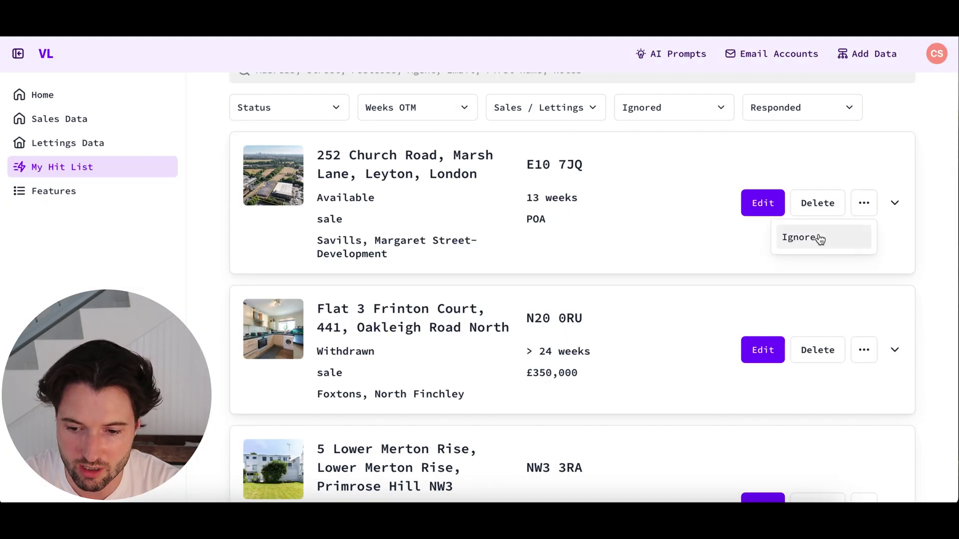
{"action": "left_click", "coordinate": [928, 160]}
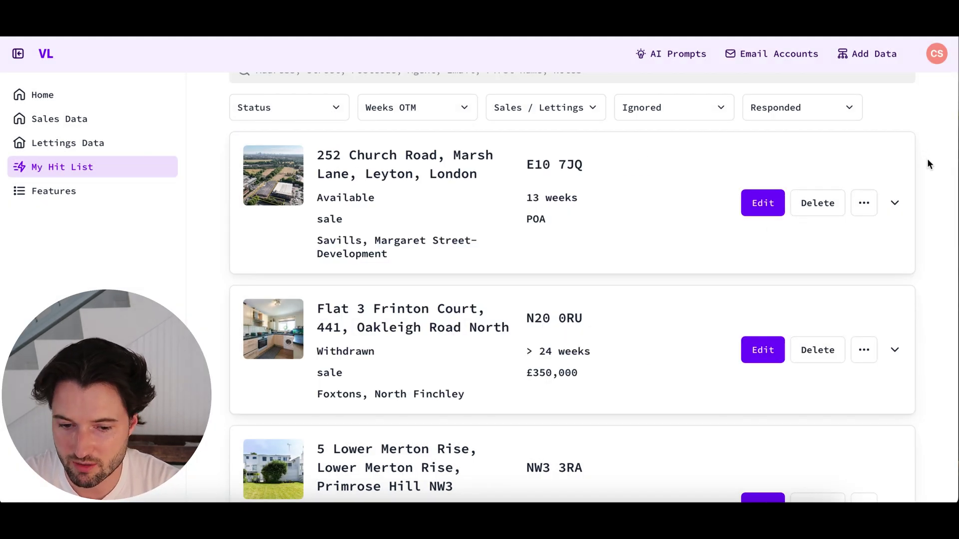
{"action": "scroll", "coordinate": [928, 160], "scroll_direction": "up", "scroll_amount": 3}
{"action": "scroll", "coordinate": [833, 176], "scroll_direction": "up", "scroll_amount": 1}
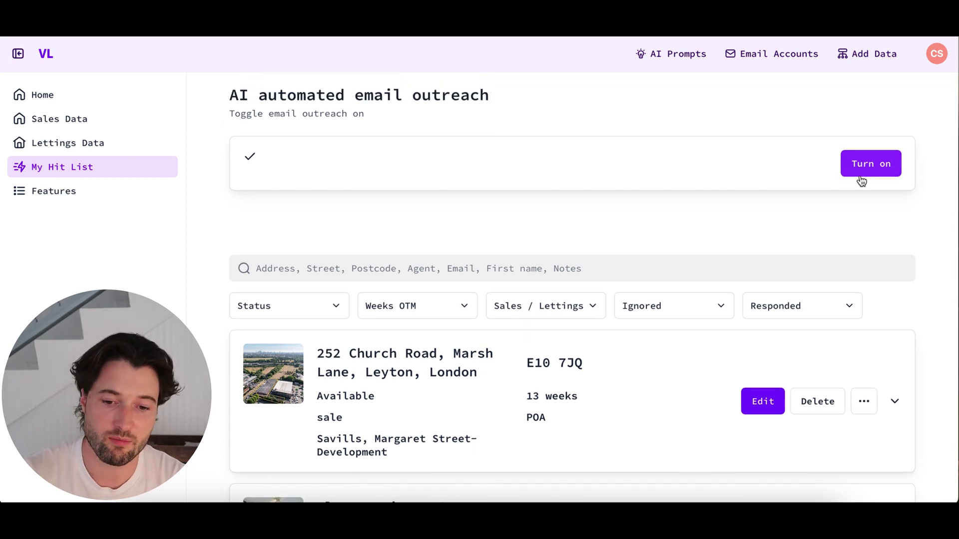
{"action": "scroll", "coordinate": [862, 181], "scroll_direction": "up", "scroll_amount": 1}
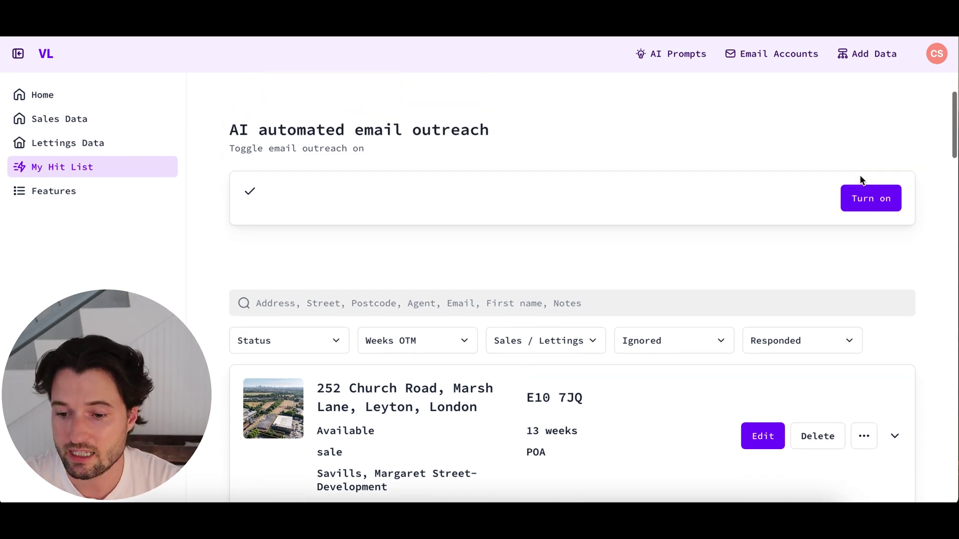